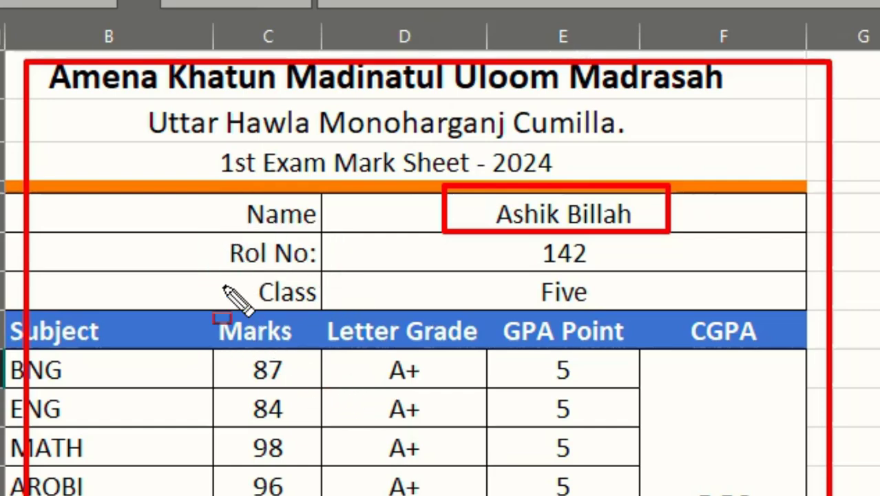
# Examine the completed mark sheet's Class, Subject, Marks, Letter Grade, GPA Point and CGPA fields, outlining them with temporary red rectangles.
pyautogui.moveTo(227, 285); pyautogui.dragTo(348, 306)
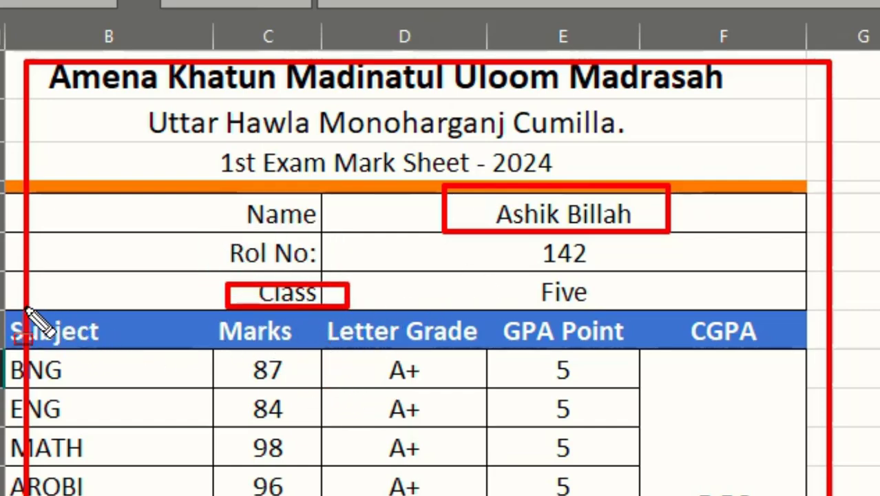
pyautogui.moveTo(22, 307); pyautogui.dragTo(136, 356)
pyautogui.moveTo(208, 308)
pyautogui.mouseDown()
pyautogui.moveTo(213, 321)
pyautogui.moveTo(315, 350)
pyautogui.mouseUp()
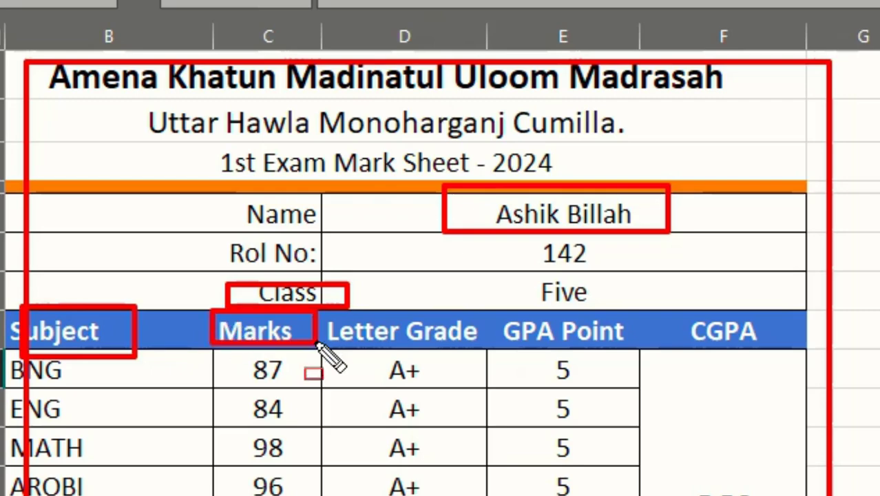
pyautogui.moveTo(332, 307); pyautogui.dragTo(480, 351)
pyautogui.moveTo(510, 275); pyautogui.dragTo(515, 276)
pyautogui.moveTo(529, 222); pyautogui.dragTo(673, 274)
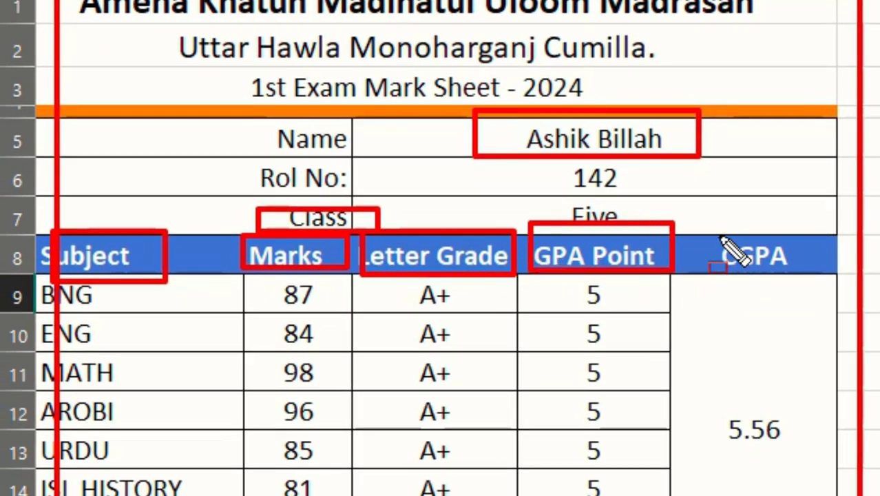
pyautogui.moveTo(712, 224); pyautogui.dragTo(803, 275)
pyautogui.moveTo(245, 314); pyautogui.dragTo(736, 441)
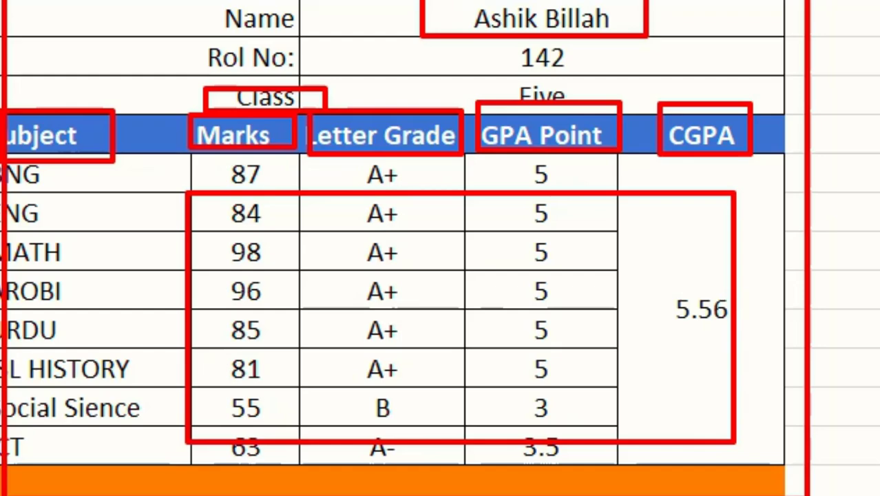
pyautogui.press('Escape')
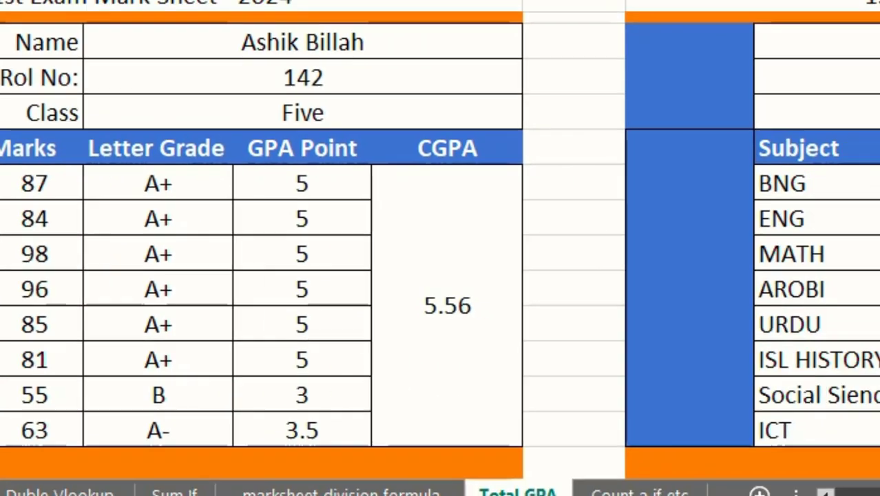
# Examine the second, unfinished mark sheet, outlining its student name, subject rows and Marks column with temporary red rectangles.
pyautogui.moveTo(174, 2)
pyautogui.mouseDown()
pyautogui.moveTo(449, 456)
pyautogui.moveTo(833, 440)
pyautogui.mouseUp()
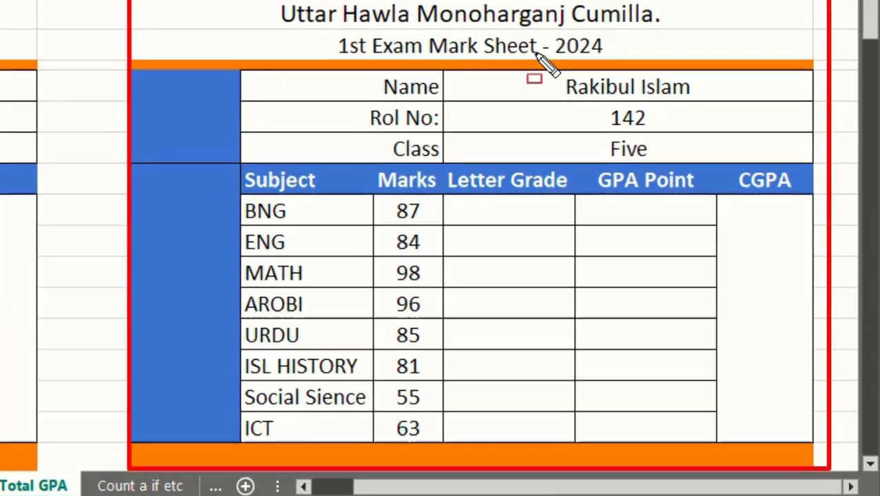
pyautogui.moveTo(556, 49); pyautogui.dragTo(743, 100)
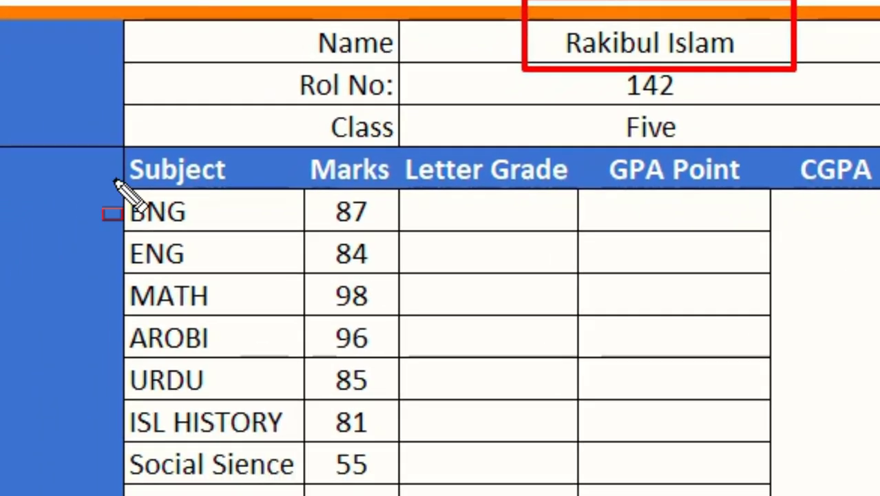
pyautogui.moveTo(34, 254); pyautogui.dragTo(51, 267)
pyautogui.moveTo(143, 194); pyautogui.dragTo(253, 208)
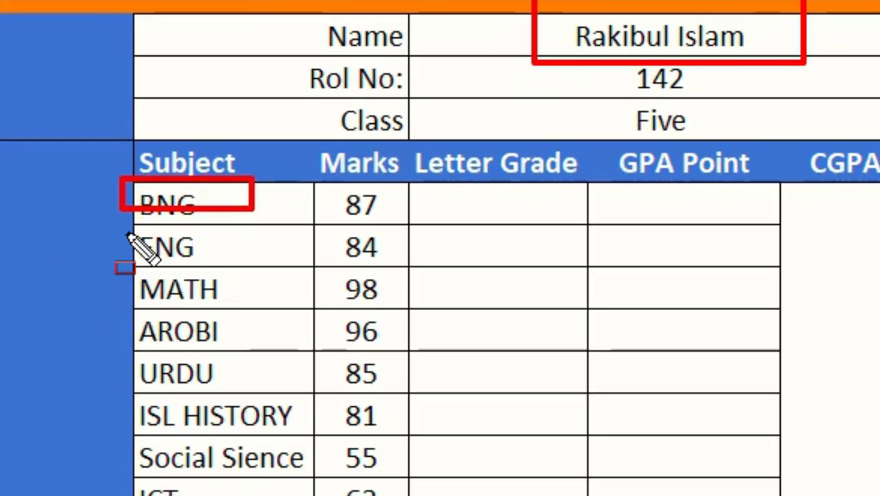
pyautogui.moveTo(127, 227); pyautogui.dragTo(303, 275)
pyautogui.moveTo(126, 283); pyautogui.dragTo(266, 331)
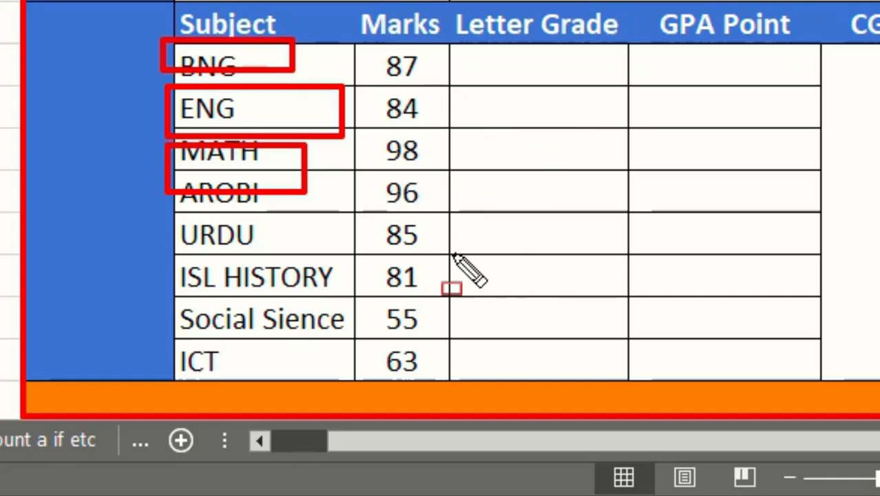
pyautogui.press('Escape')
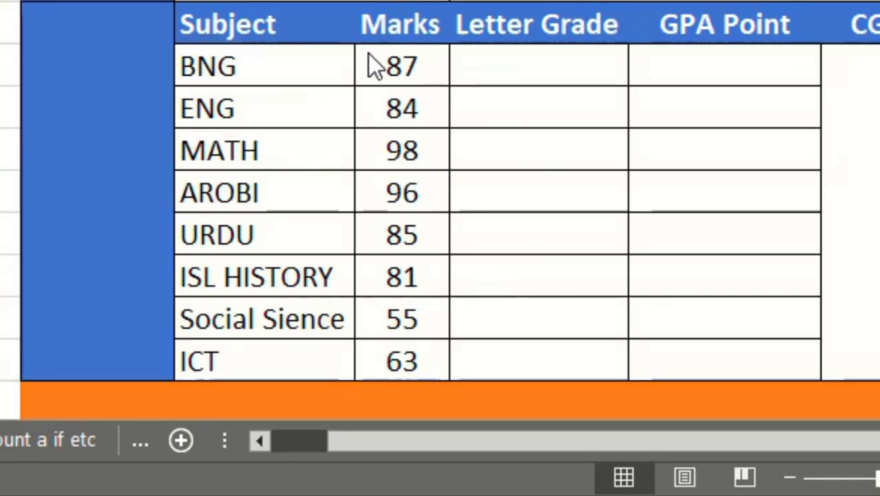
pyautogui.moveTo(361, 44); pyautogui.dragTo(450, 378)
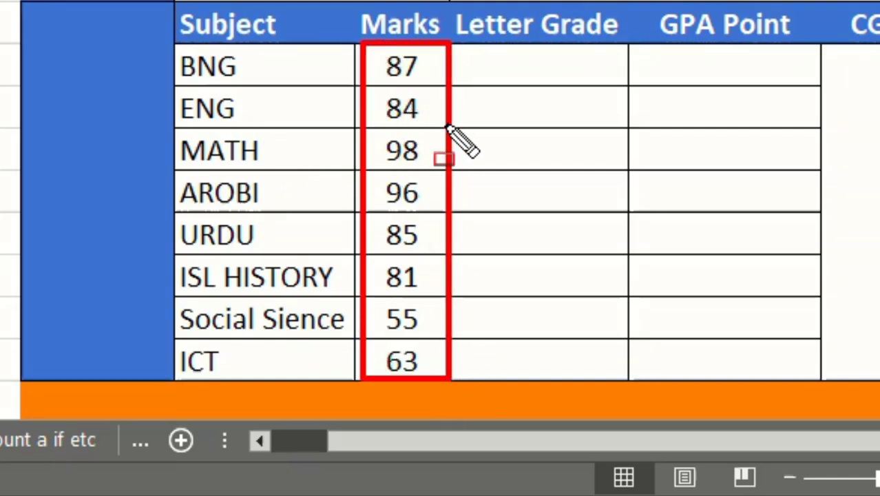
pyautogui.press('Escape')
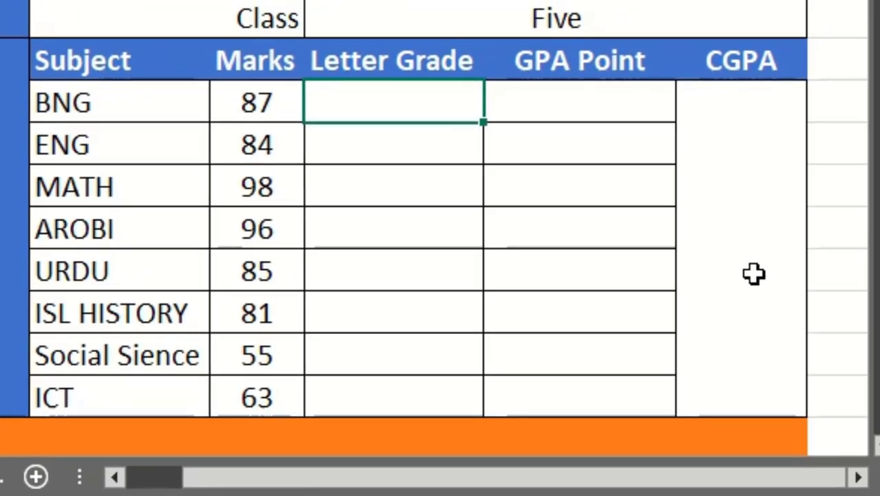
# Start an IF formula in the BNG row's Letter Grade cell with the logical test J9>=80.
pyautogui.click(871, 213)
pyautogui.click(725, 234)
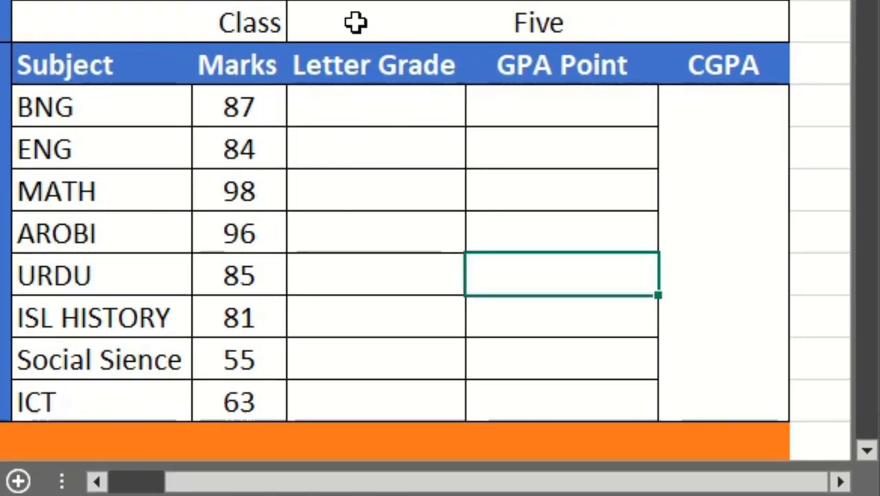
pyautogui.click(374, 116)
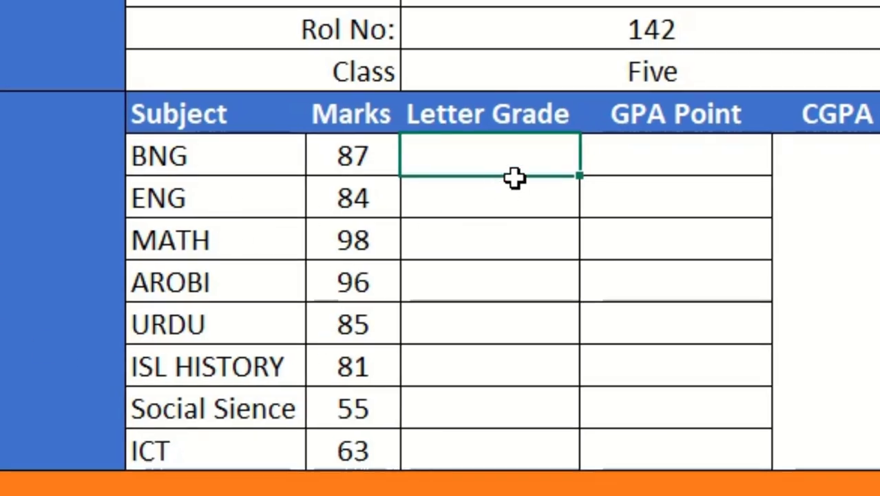
pyautogui.press('Down')
pyautogui.press('Down')
pyautogui.click(485, 164)
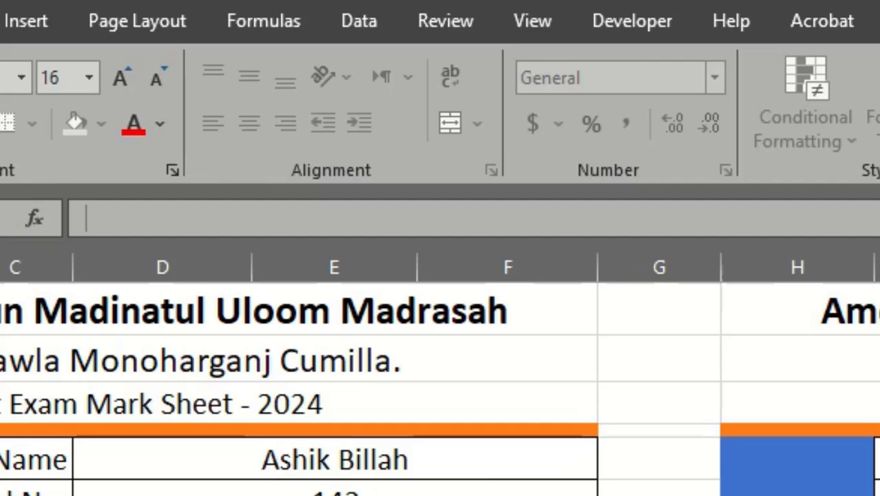
pyautogui.write('=')
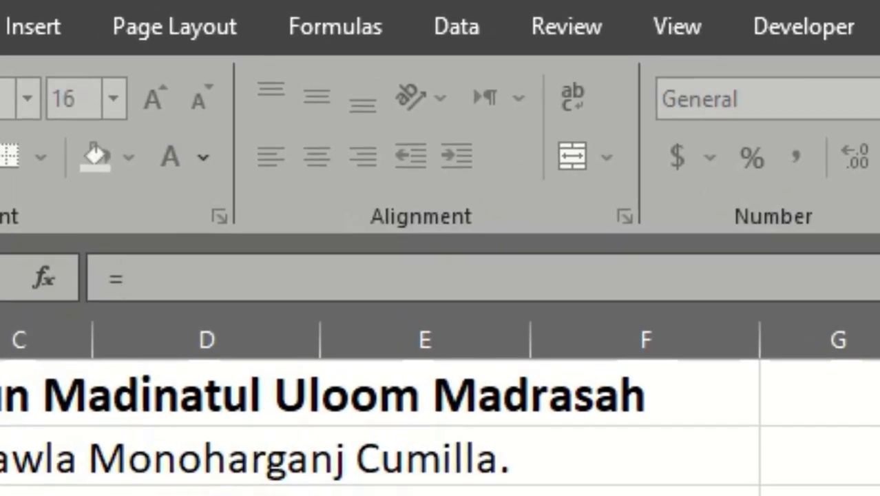
pyautogui.write('if')
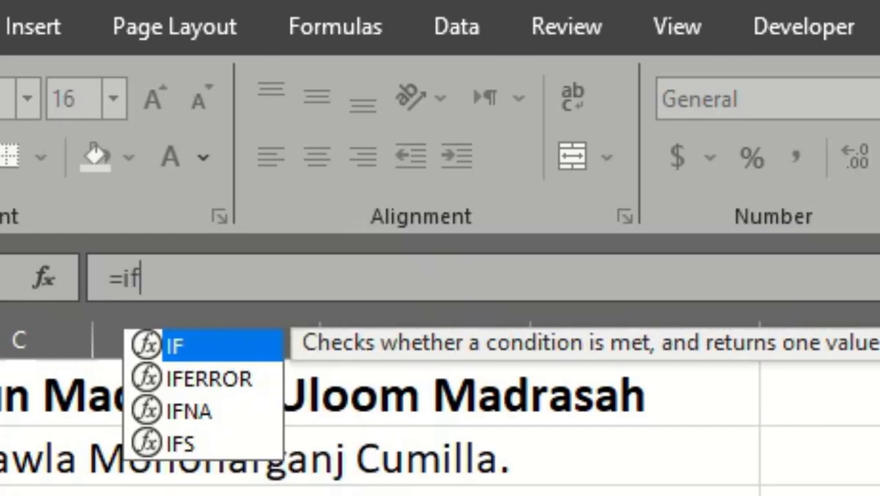
pyautogui.write('(')
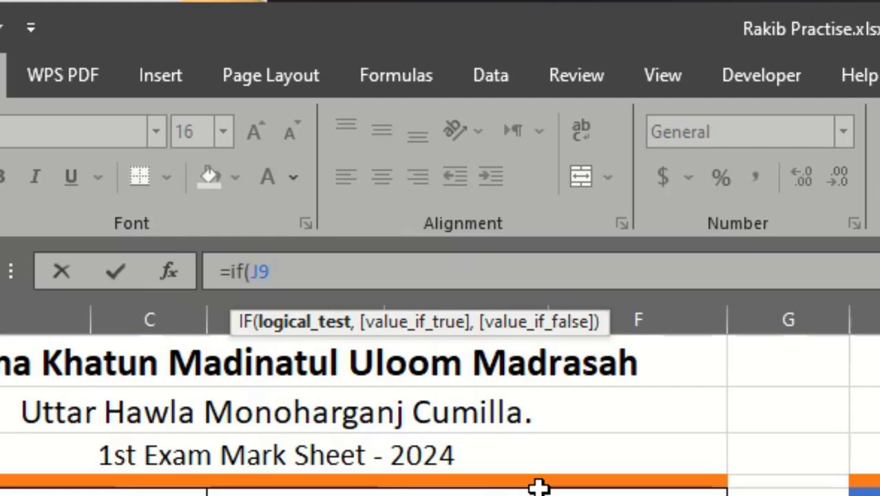
pyautogui.write('>')
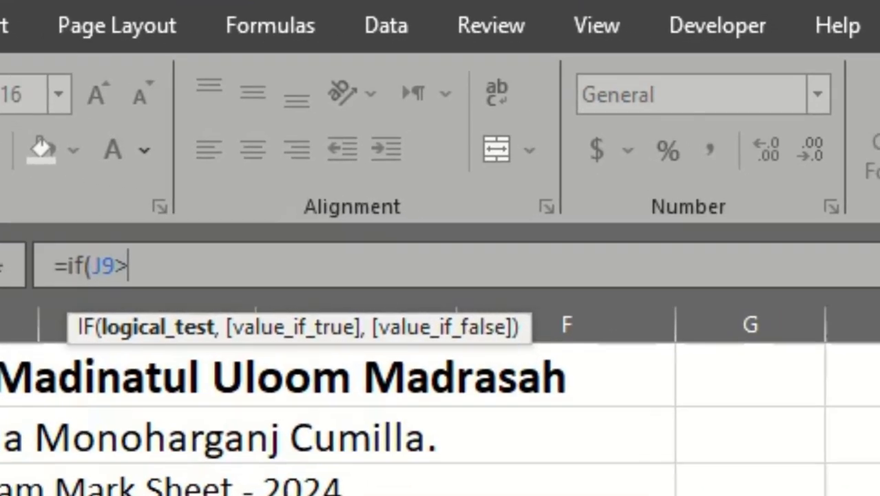
pyautogui.write('=80')
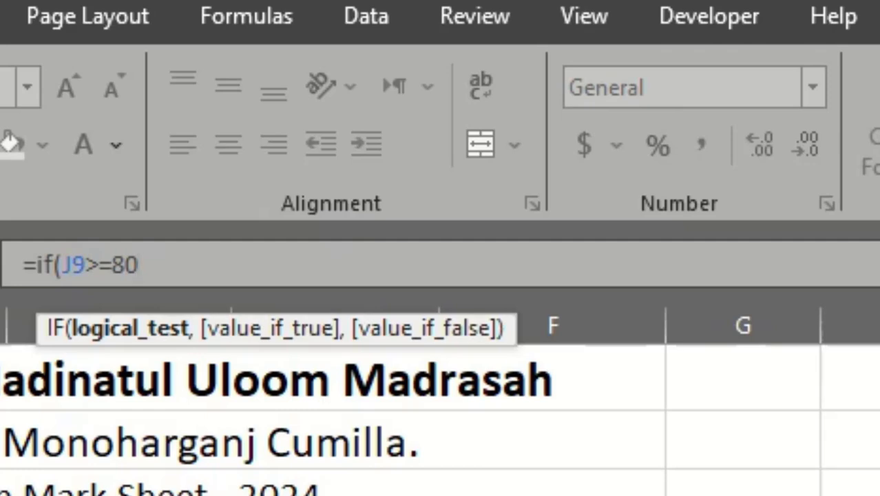
# Set the IF formula's value-if-true to "A+" so it reads =IF(J9>=80,"A+").
pyautogui.write(',')
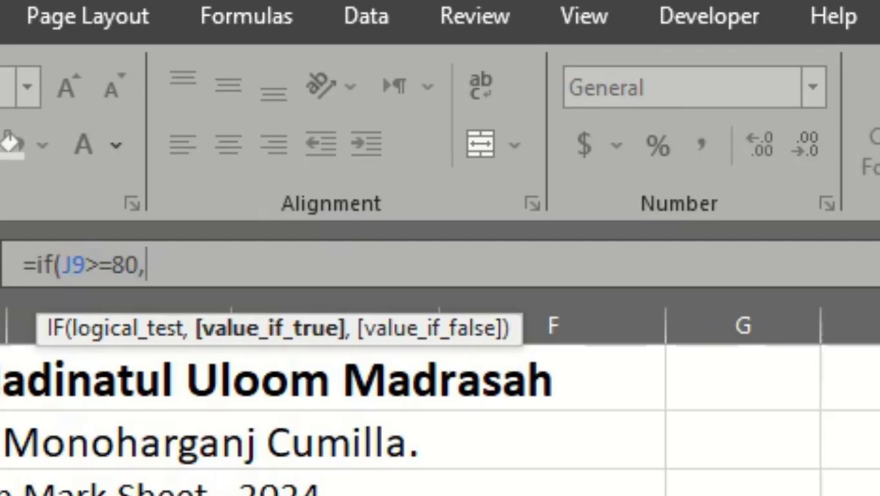
pyautogui.write('""')
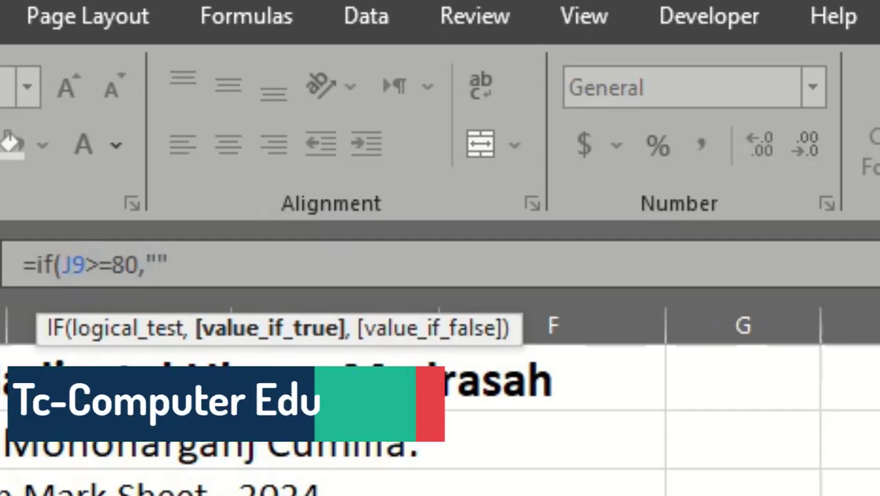
pyautogui.press('Escape')
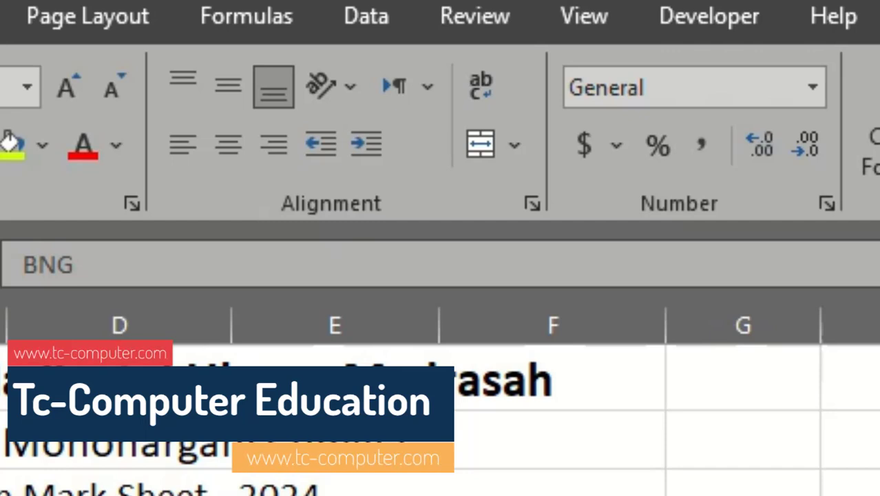
pyautogui.press('Down')
pyautogui.press('Right')
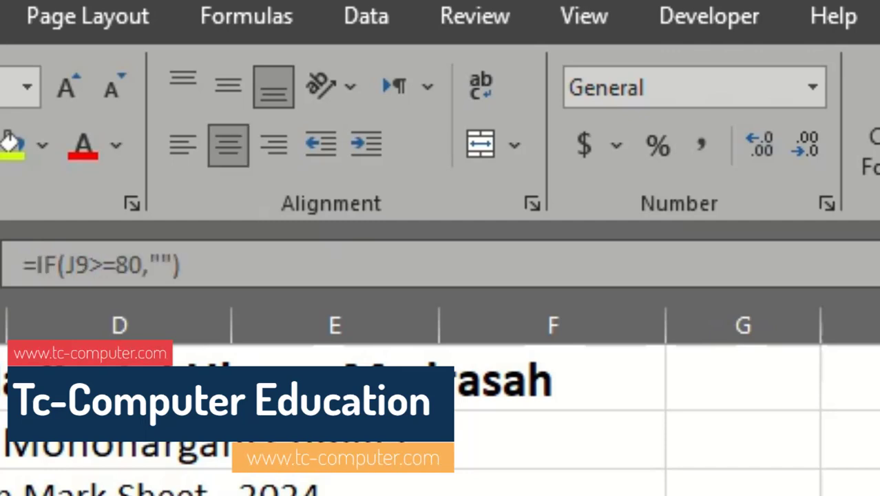
pyautogui.click(163, 266)
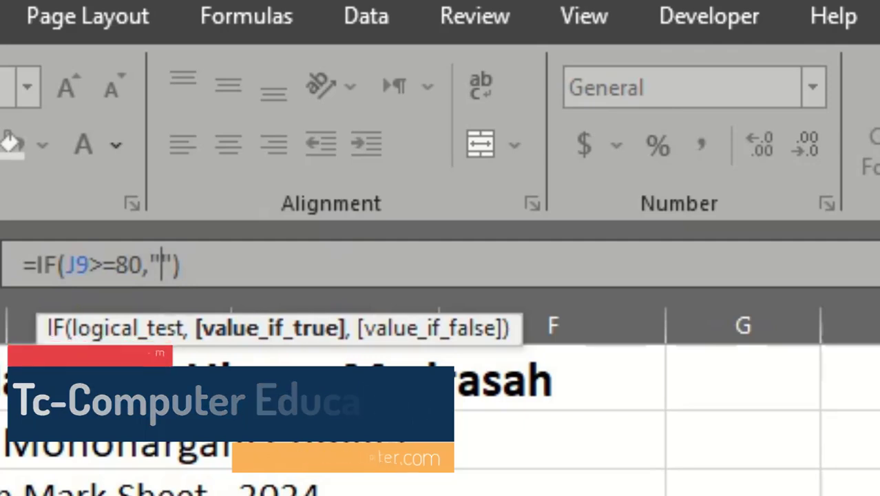
pyautogui.write('A+')
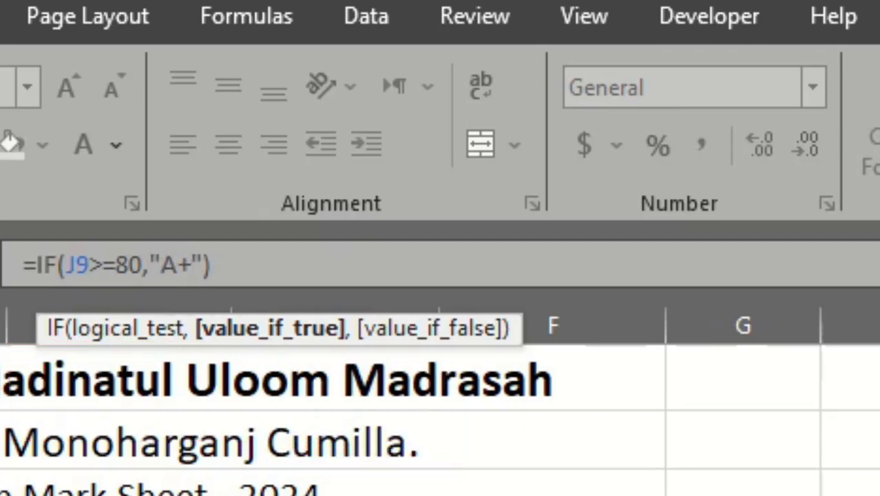
# Replace the formula's closing parenthesis with a comma and append a copy of IF(J9>=80,"A+", as the value-if-false.
pyautogui.click(261, 273)
pyautogui.press('BackSpace')
pyautogui.write(',')
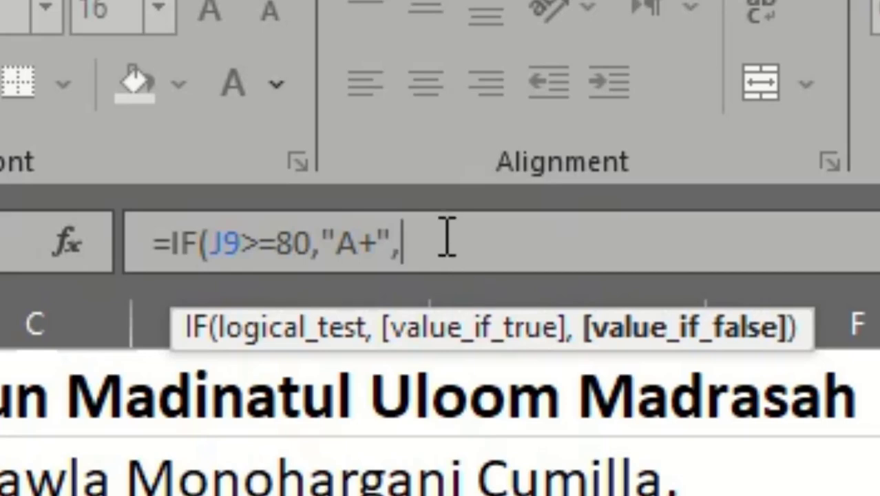
pyautogui.moveTo(418, 237); pyautogui.dragTo(337, 227)
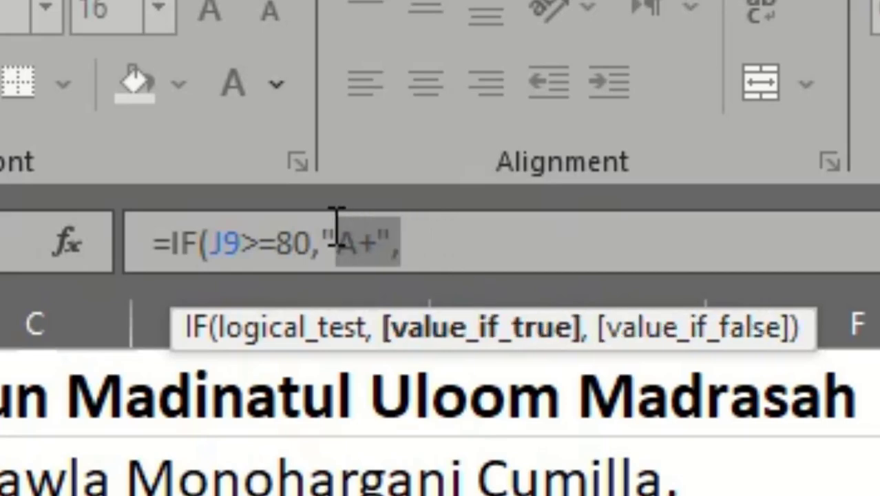
pyautogui.moveTo(447, 228); pyautogui.dragTo(173, 233)
pyautogui.hotkey('ctrl', 'c')
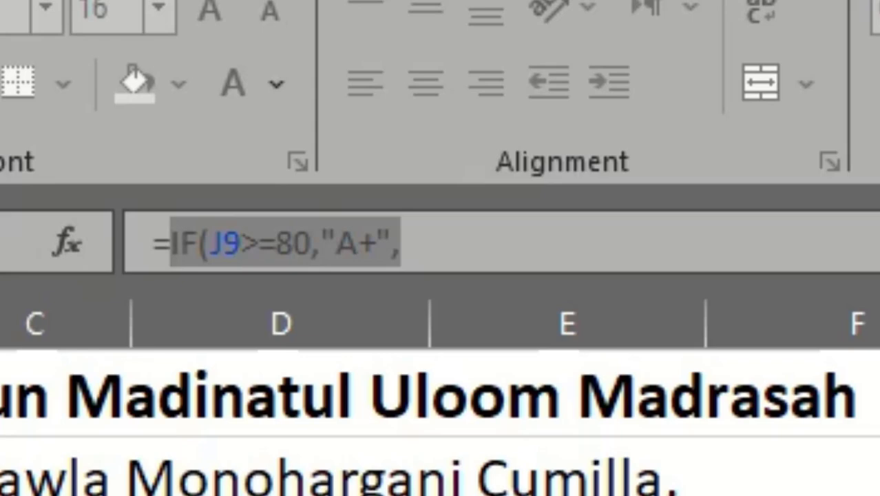
pyautogui.click(522, 262)
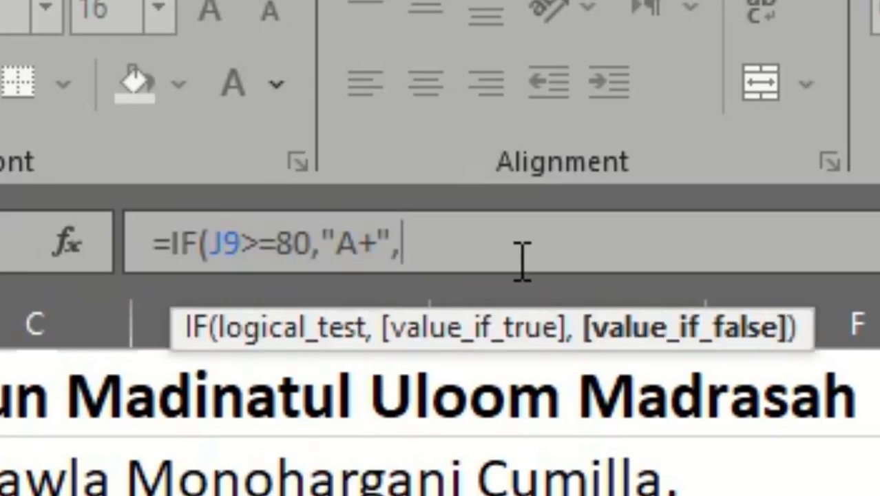
pyautogui.hotkey('ctrl', 'v')
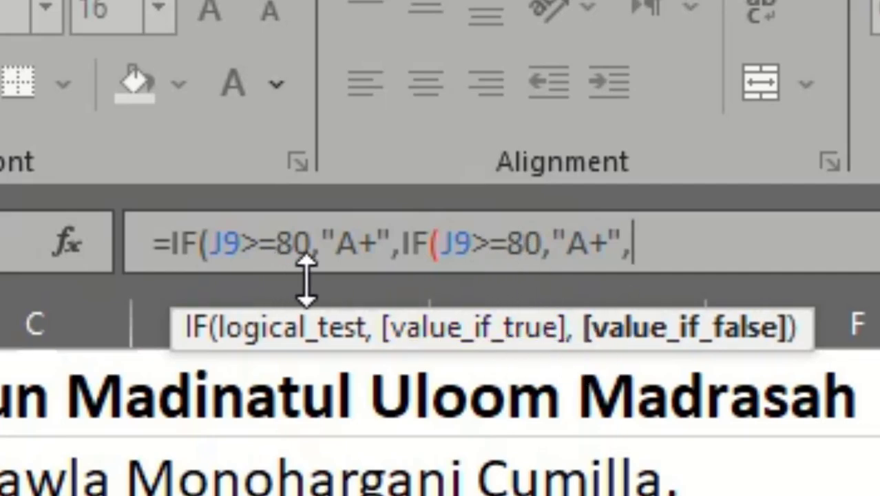
# Change the second nested condition's threshold to 70 and its grade to "A".
pyautogui.click(537, 244)
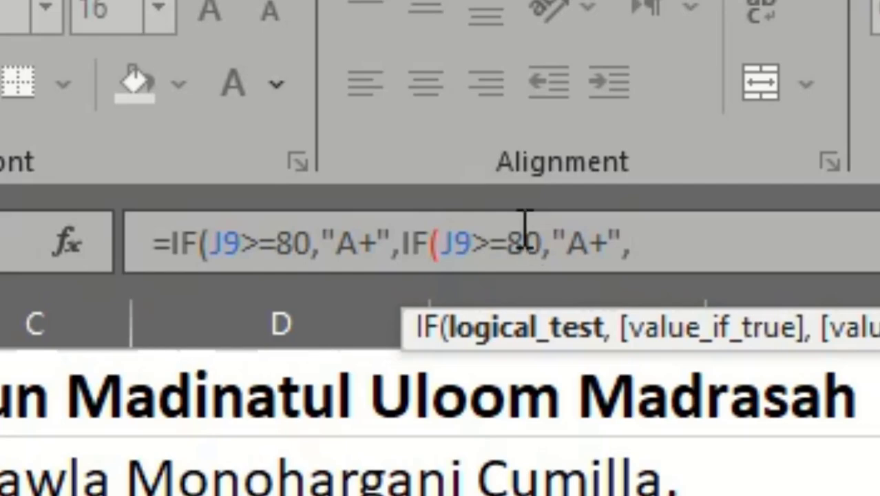
pyautogui.press('BackSpace')
pyautogui.write('7')
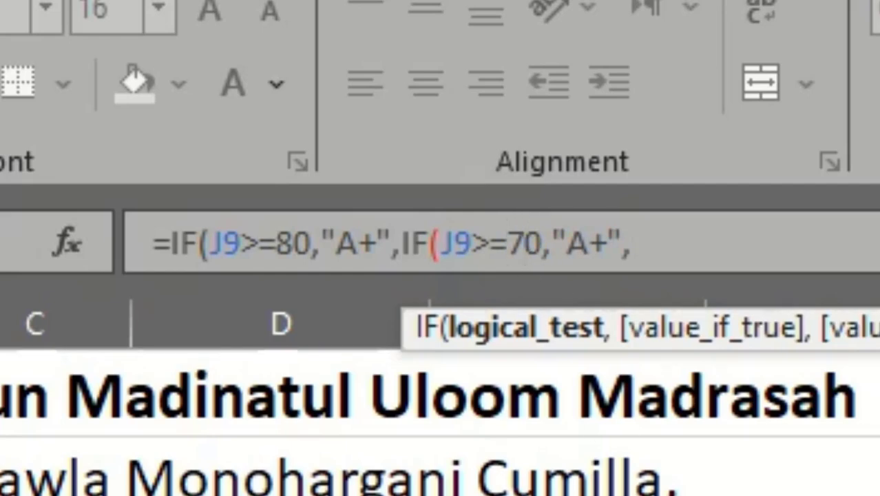
pyautogui.click(597, 245)
pyautogui.press('BackSpace')
# Append a third nested IF condition to the formula that returns "A-" when J9>=60.
pyautogui.click(766, 224)
pyautogui.hotkey('ctrl', 'v')
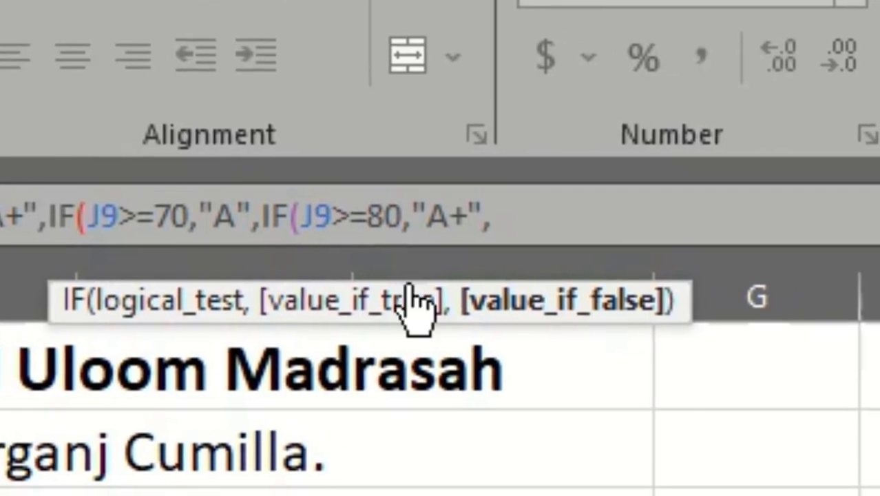
pyautogui.click(735, 244)
pyautogui.press('BackSpace')
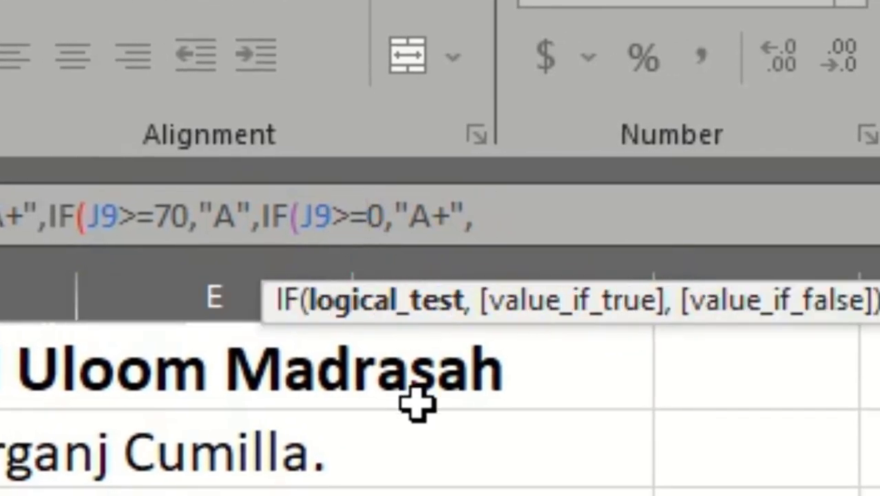
pyautogui.write('6')
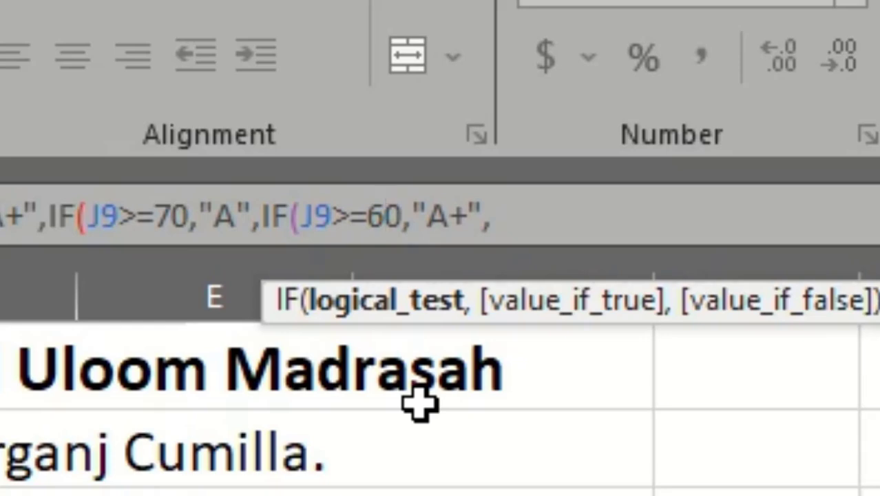
pyautogui.click(471, 219)
pyautogui.press('BackSpace')
pyautogui.write('-')
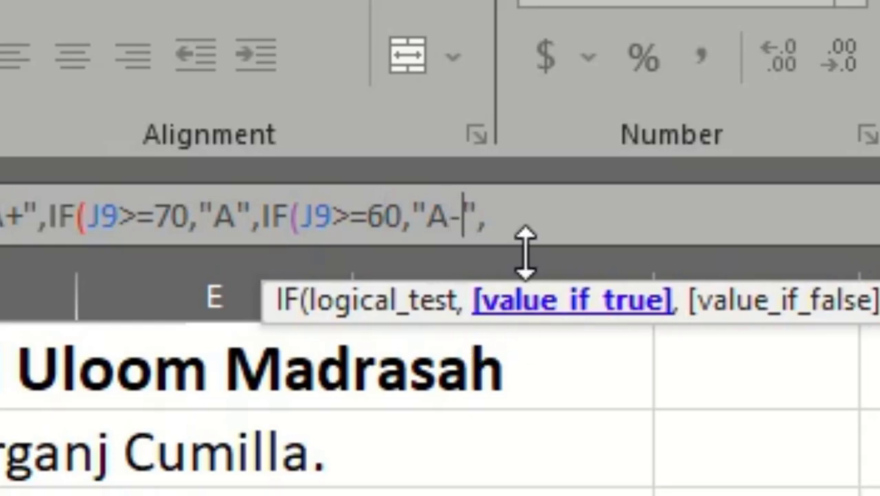
# Append a fourth nested IF condition that returns the grade "B" when J9>=50.
pyautogui.click(551, 219)
pyautogui.hotkey('ctrl', 'v')
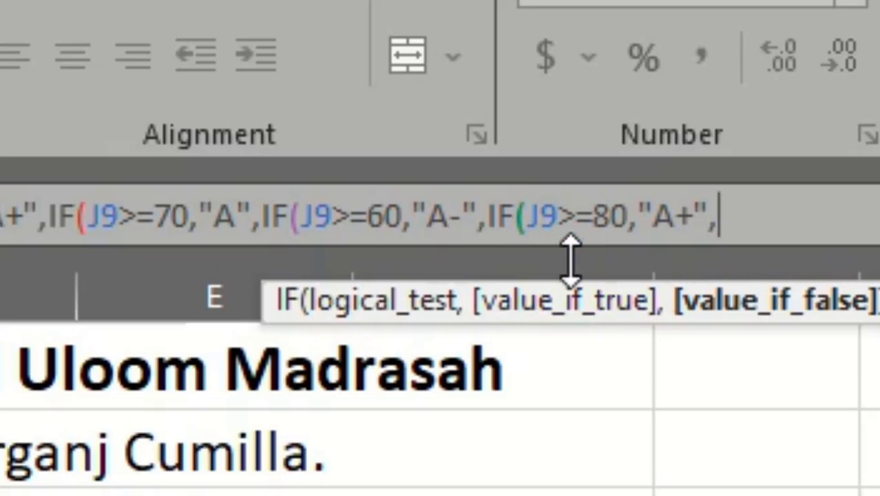
pyautogui.click(620, 216)
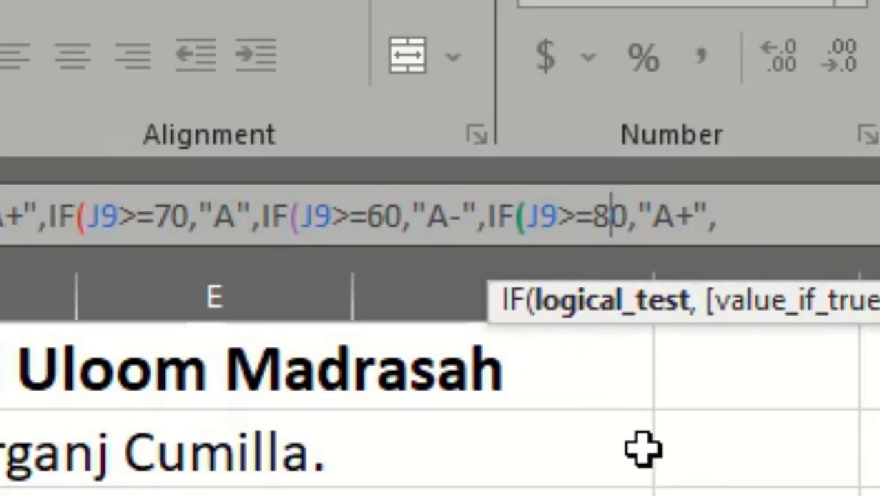
pyautogui.press('BackSpace')
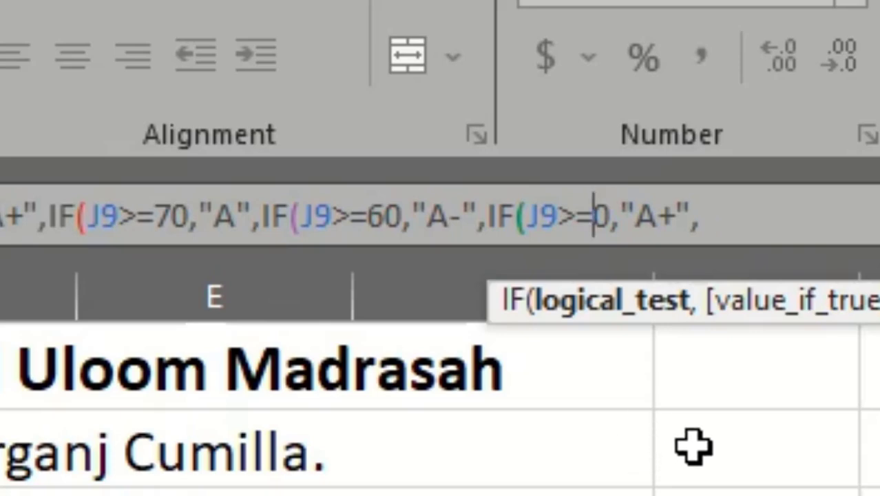
pyautogui.write('5')
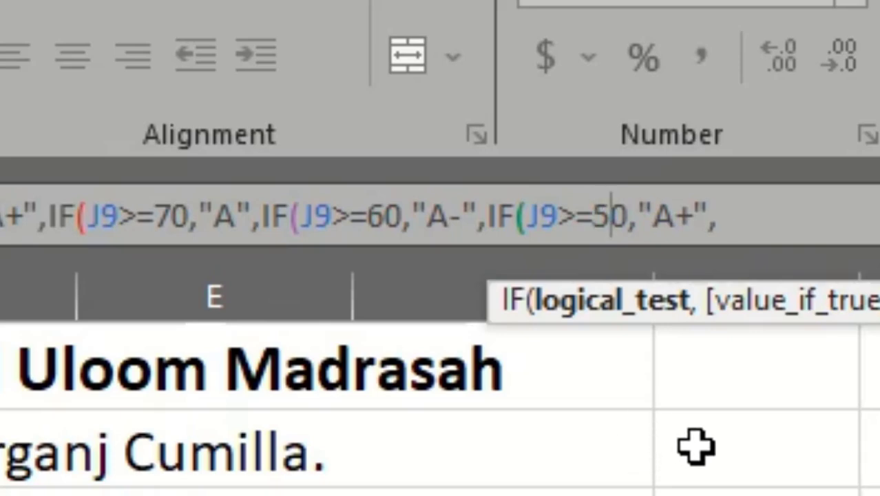
pyautogui.moveTo(679, 224); pyautogui.dragTo(697, 232)
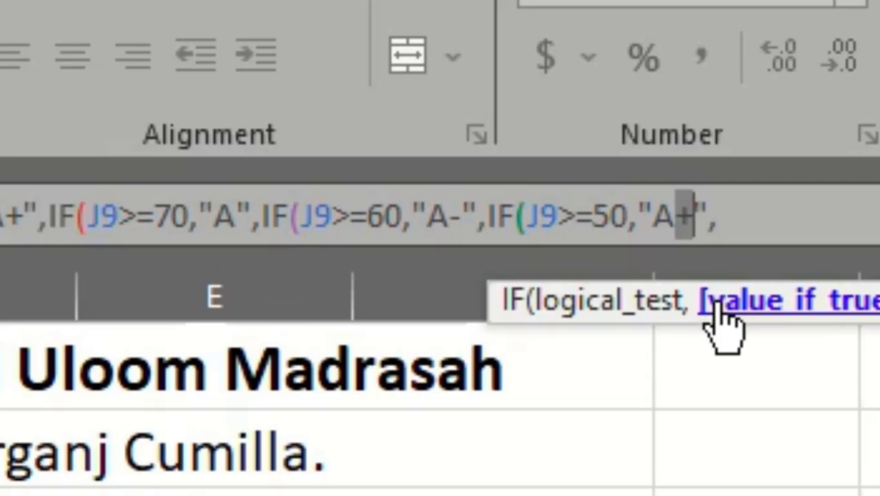
pyautogui.press('BackSpace')
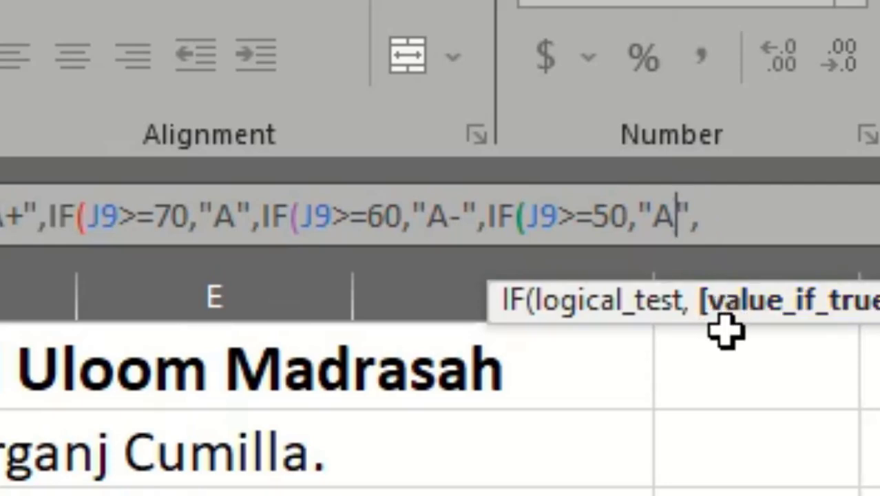
pyautogui.press('BackSpace')
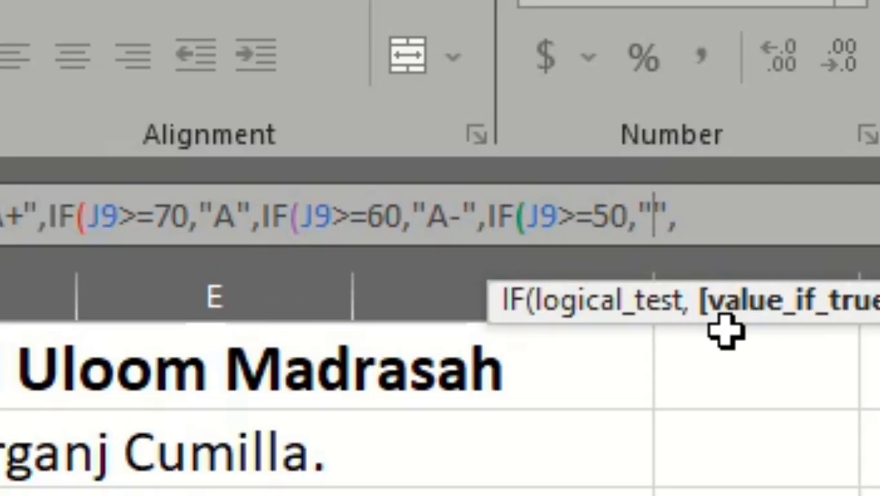
pyautogui.write('B')
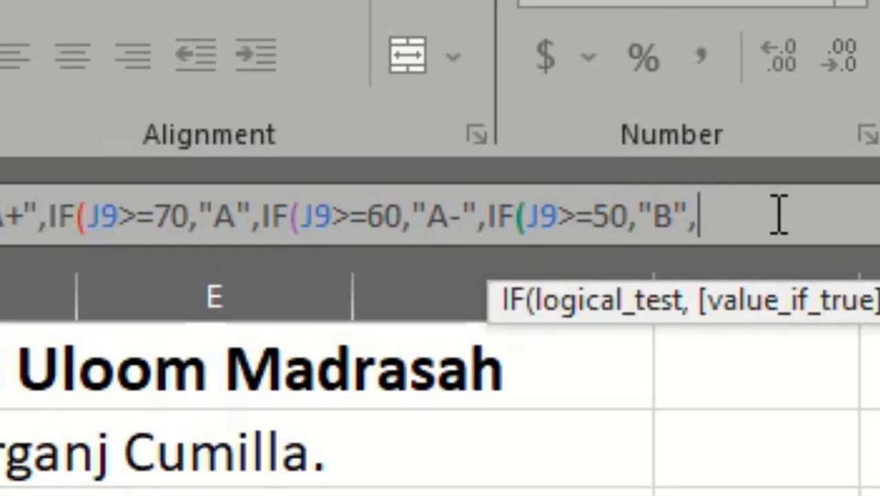
# Append a fifth nested IF condition with the logical test J9>=40 and the grade "C".
pyautogui.hotkey('ctrl', 'v')
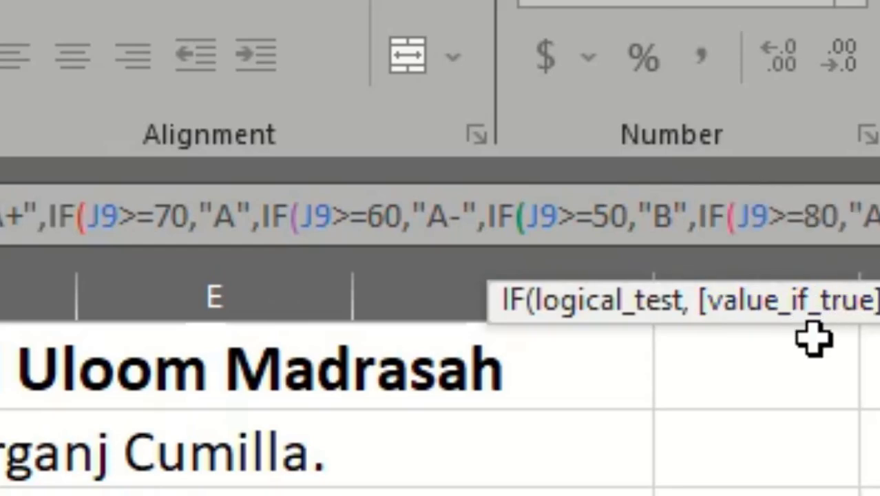
pyautogui.click(824, 222)
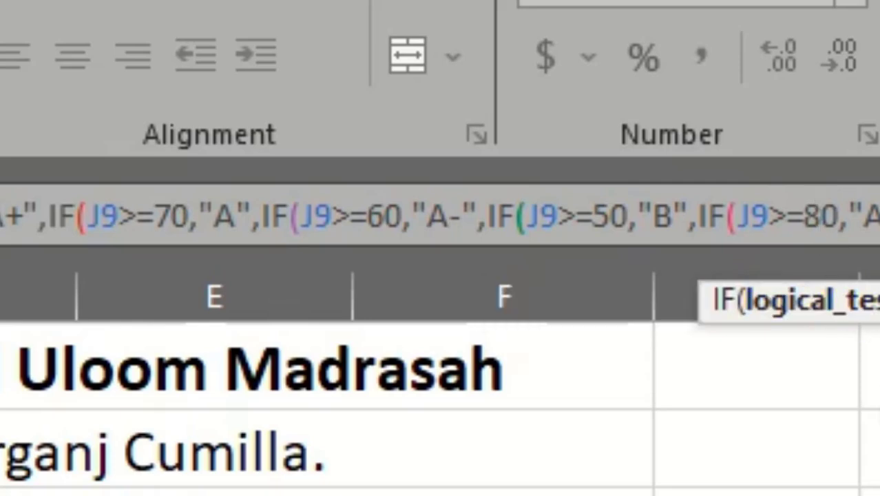
pyautogui.press('BackSpace')
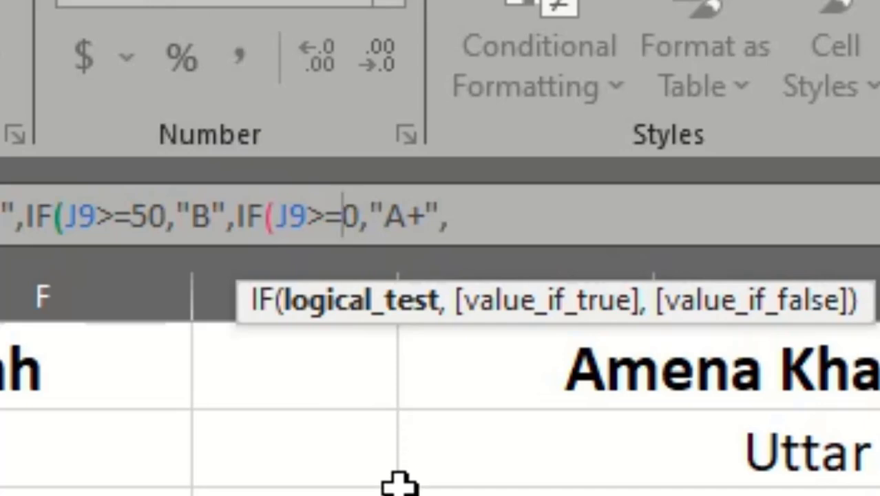
pyautogui.write('4')
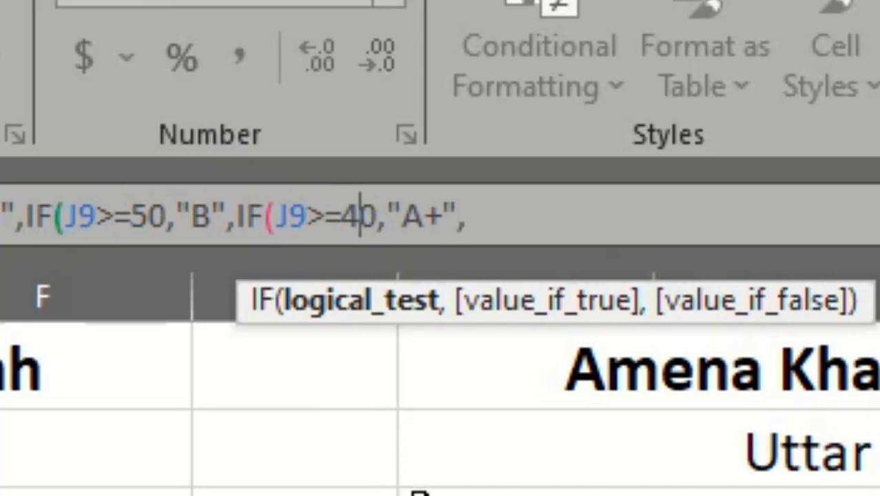
pyautogui.click(440, 228)
pyautogui.press('BackSpace')
pyautogui.press('BackSpace')
pyautogui.write('C')
pyautogui.press('Right')
pyautogui.press('Right')
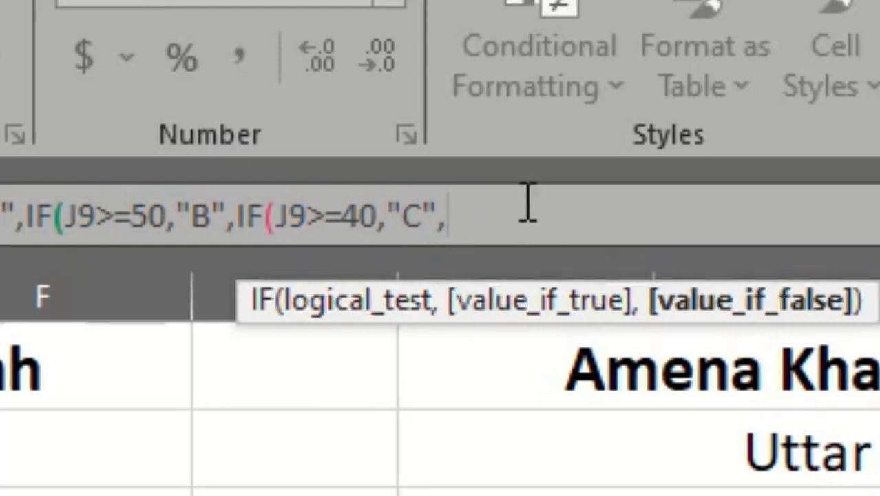
# Append a sixth nested IF condition with the threshold 33 and the grade "D".
pyautogui.write('IF(J9>=80,"A+",')
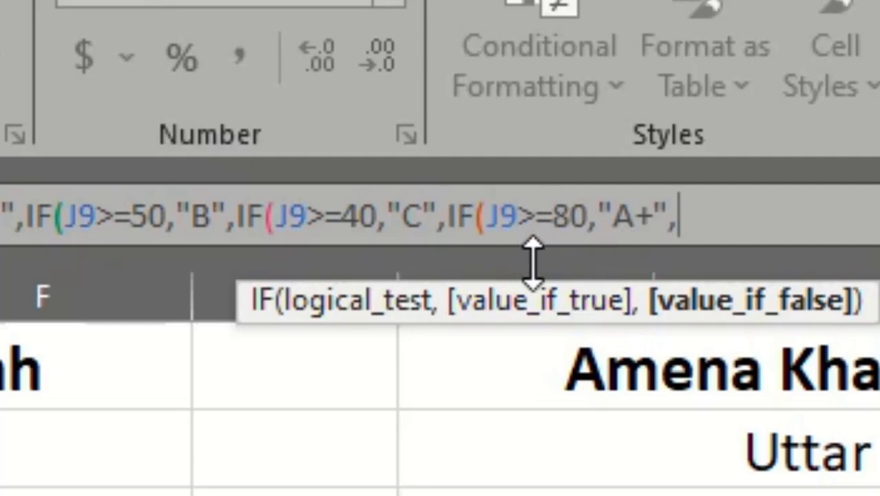
pyautogui.click(570, 217)
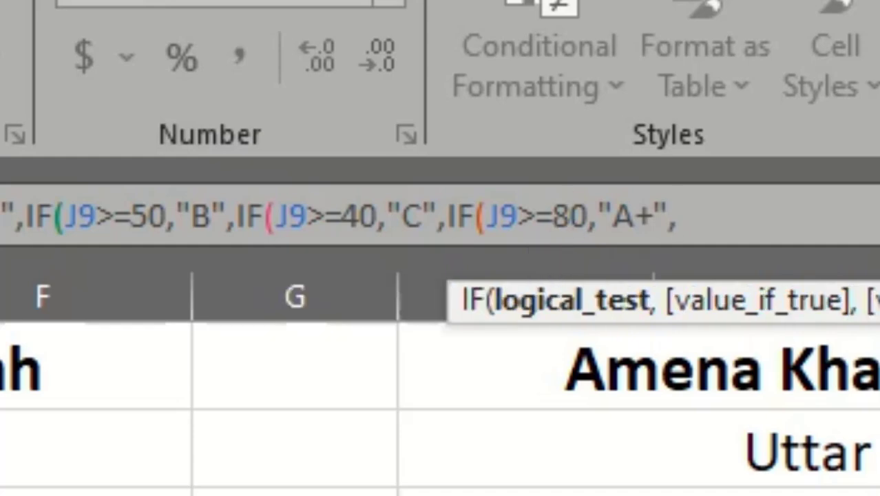
pyautogui.press('BackSpace')
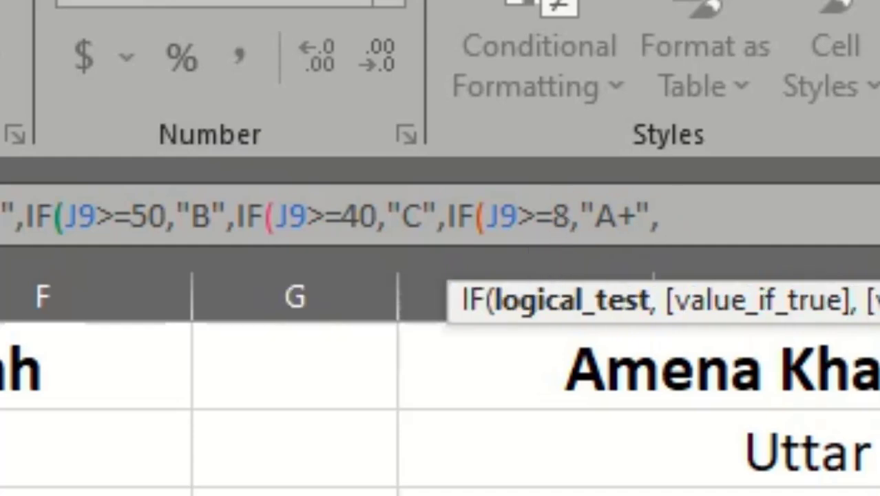
pyautogui.press('BackSpace')
pyautogui.write('33')
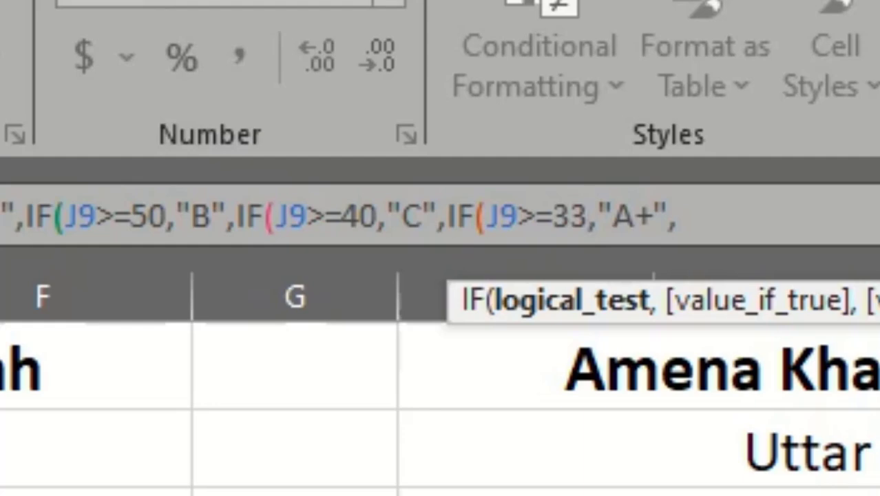
pyautogui.click(653, 222)
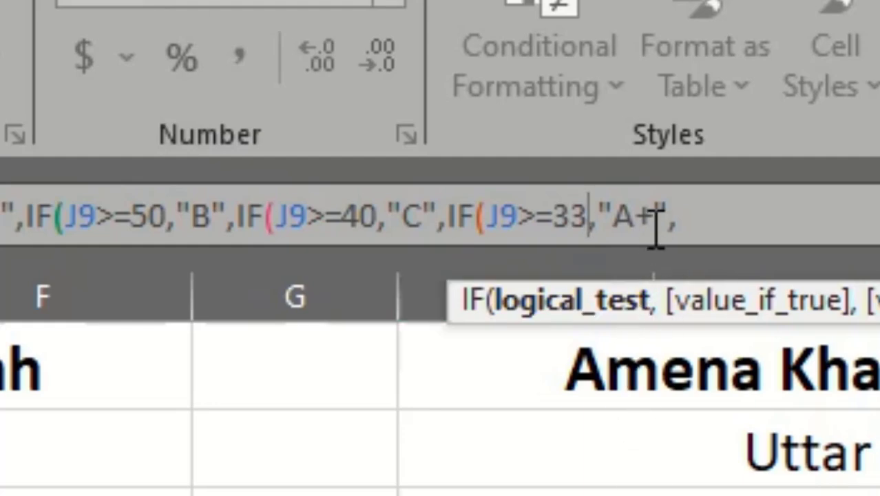
pyautogui.press('BackSpace')
pyautogui.press('BackSpace')
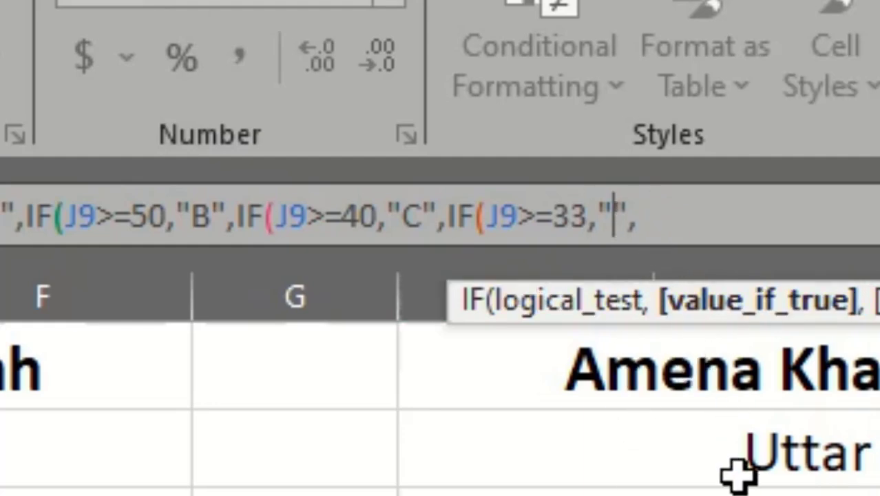
pyautogui.write('D')
# Append a seventh nested IF condition with the threshold 0 and the grade "D".
pyautogui.write('IF(J9>=80,"A+",')
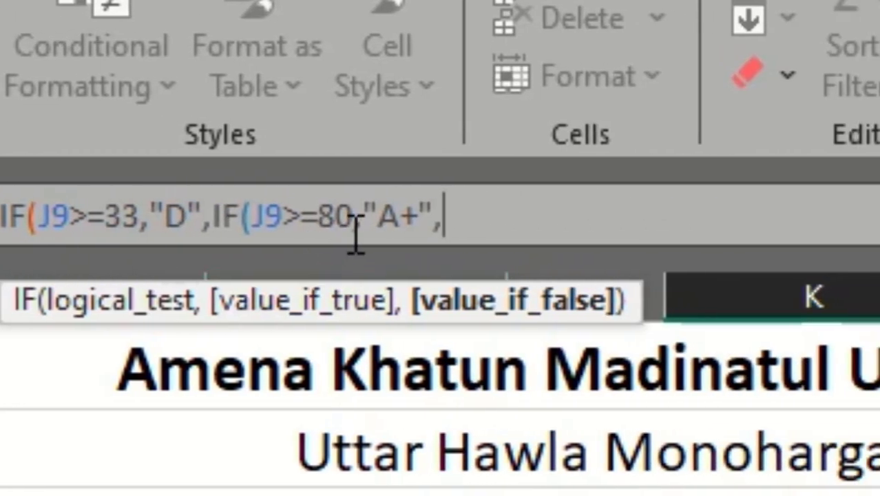
pyautogui.click(337, 215)
pyautogui.press('BackSpace')
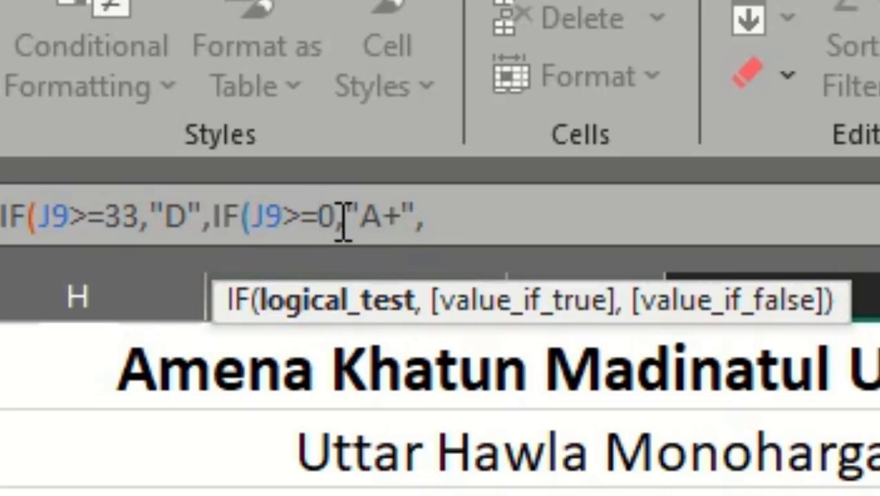
pyautogui.click(385, 218)
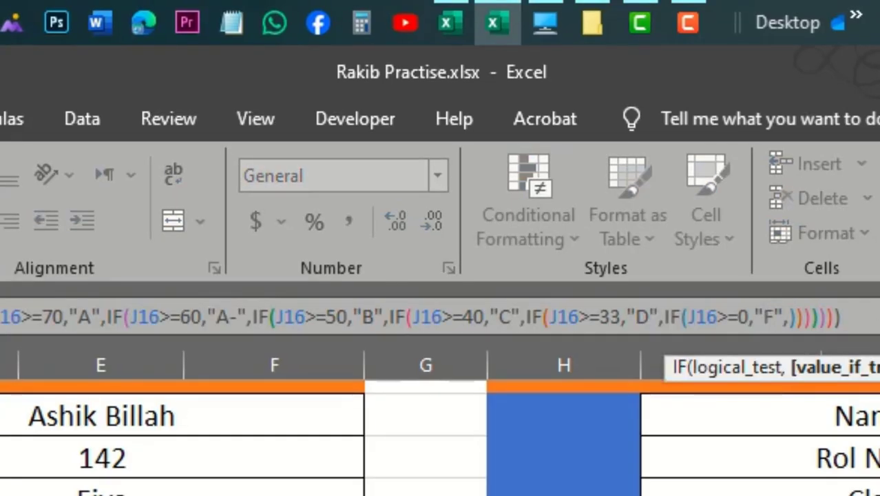
pyautogui.press('Return')
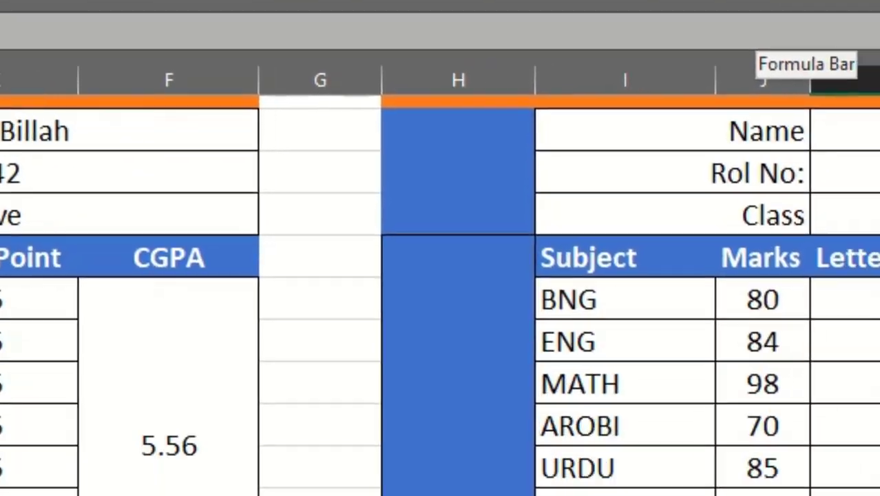
pyautogui.click(867, 383)
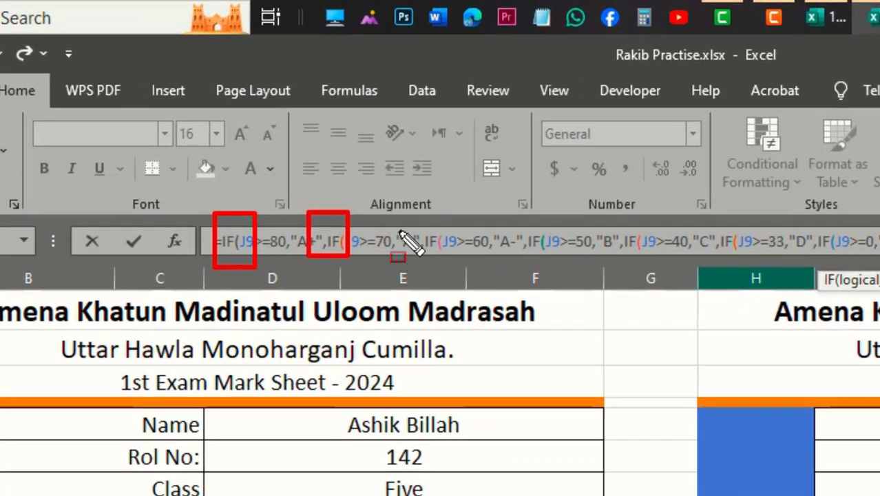
pyautogui.moveTo(409, 219); pyautogui.dragTo(463, 281)
pyautogui.moveTo(521, 222); pyautogui.dragTo(549, 259)
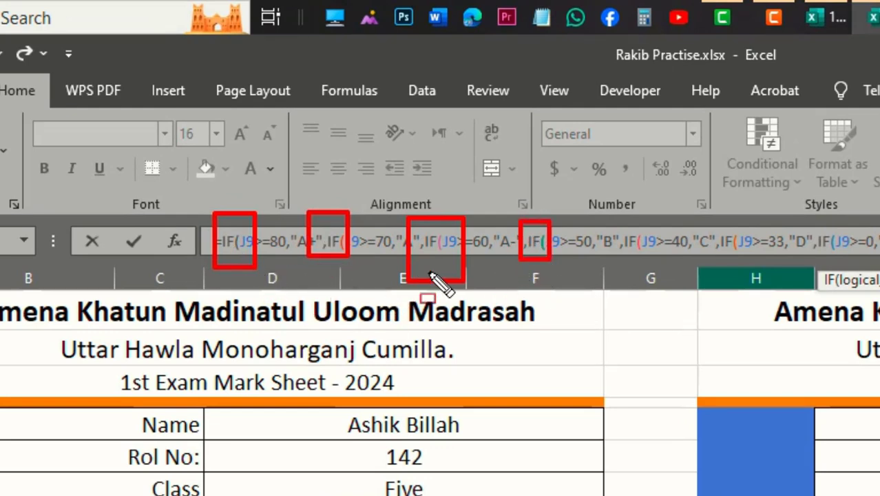
pyautogui.moveTo(610, 222); pyautogui.dragTo(653, 280)
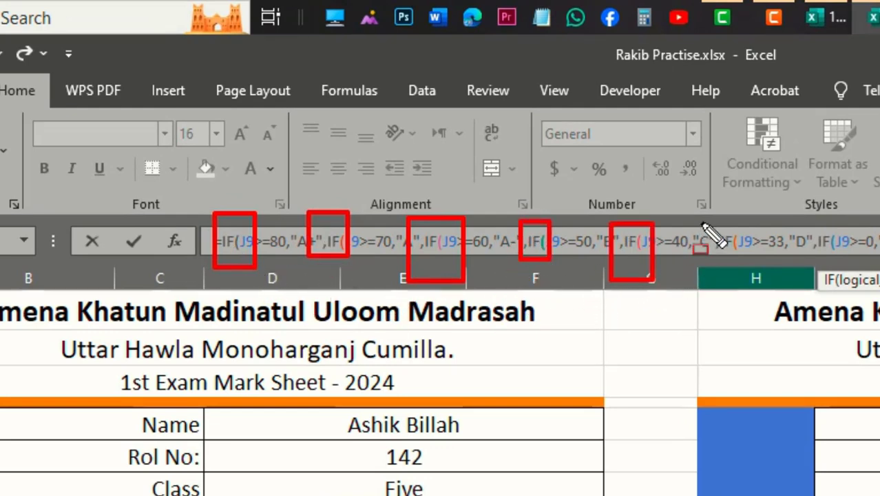
pyautogui.moveTo(711, 228); pyautogui.dragTo(744, 263)
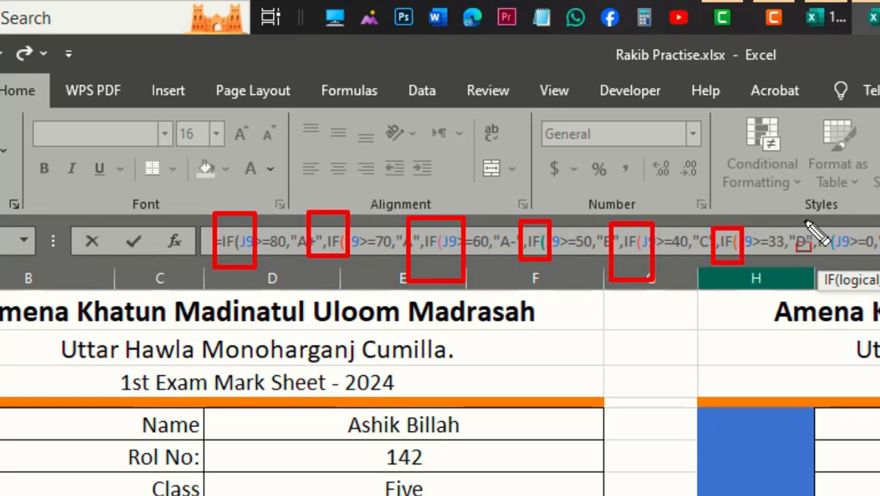
pyautogui.moveTo(804, 222); pyautogui.dragTo(836, 271)
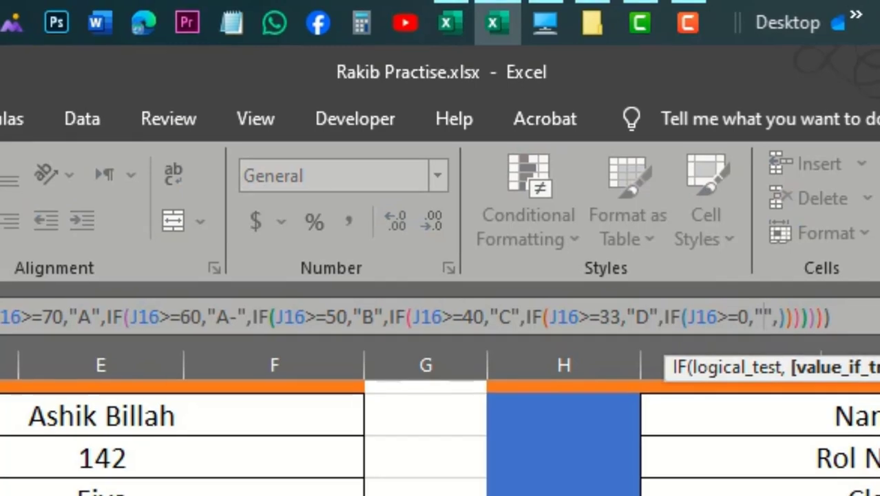
pyautogui.write('F')
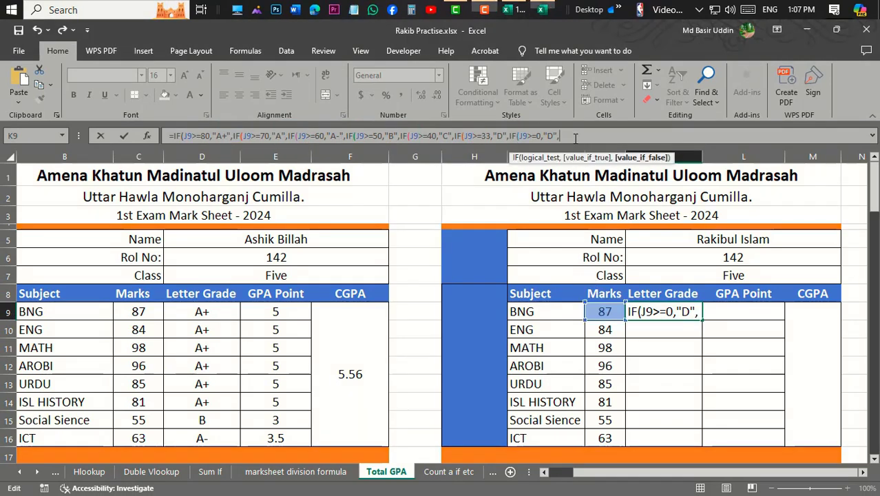
# Close all the nested IFs with seven closing parentheses, enter the formula, and reselect the BNG row's Letter Grade cell.
pyautogui.write(')))')
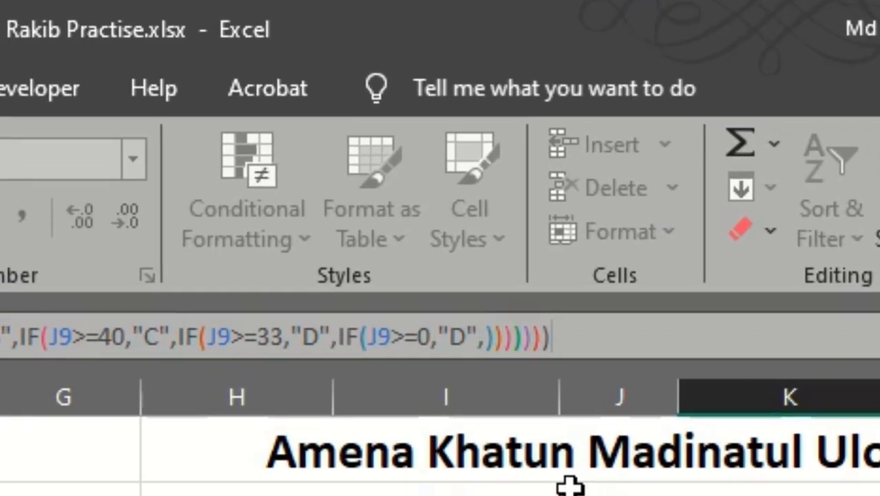
pyautogui.press('Return')
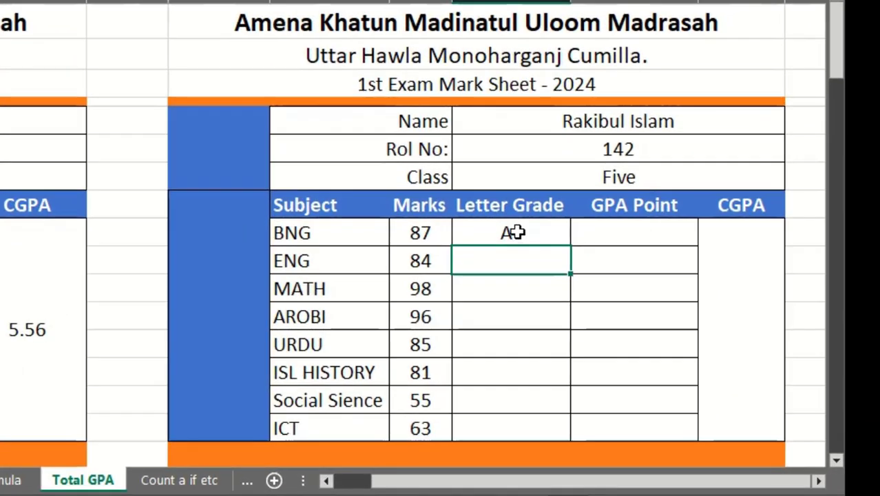
pyautogui.click(568, 263)
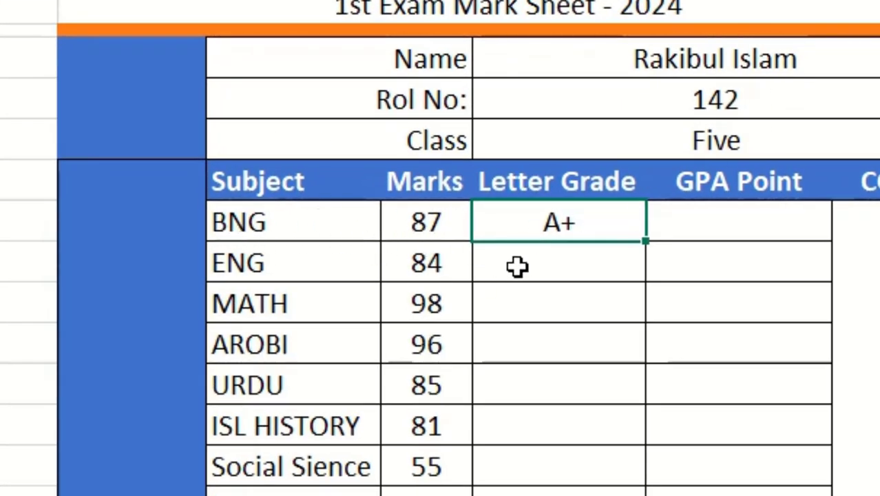
# Fill the BNG row's Letter Grade formula down through the ICT row.
pyautogui.scroll(-1, 661, 251)
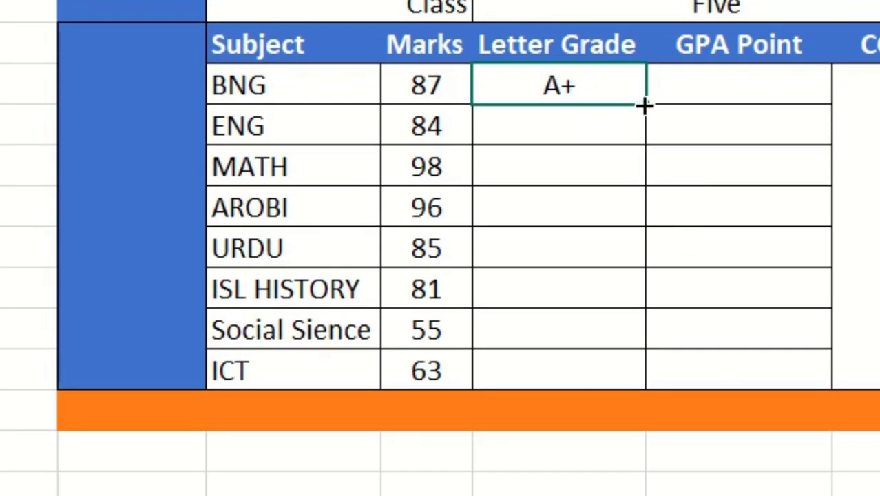
pyautogui.doubleClick(642, 103)
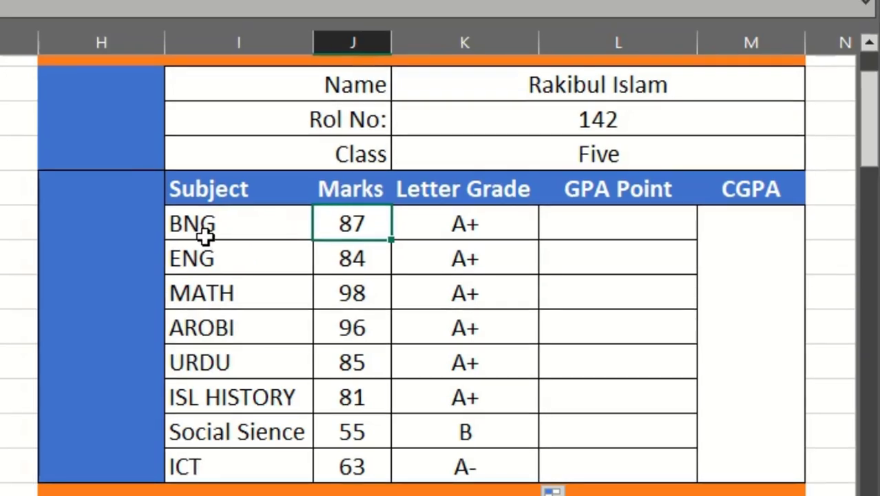
# Change the BNG mark to 70 to test the Letter Grade formula.
pyautogui.click(205, 234)
pyautogui.click(354, 232)
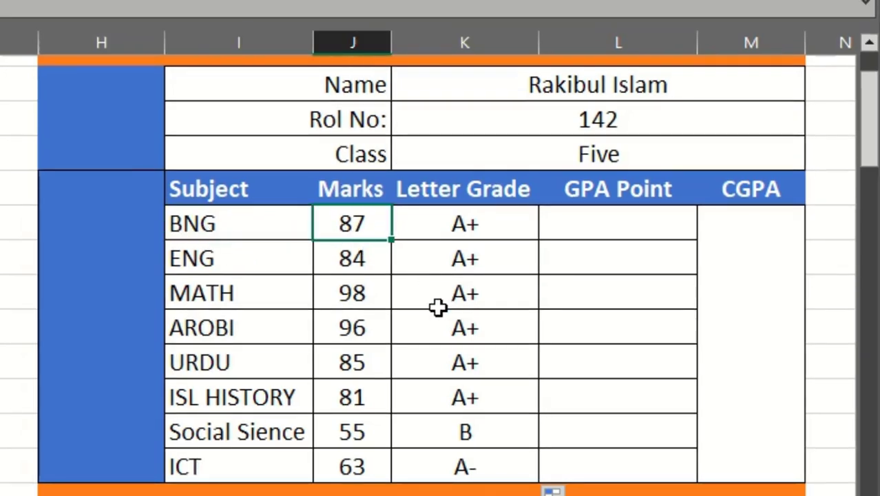
pyautogui.write('70')
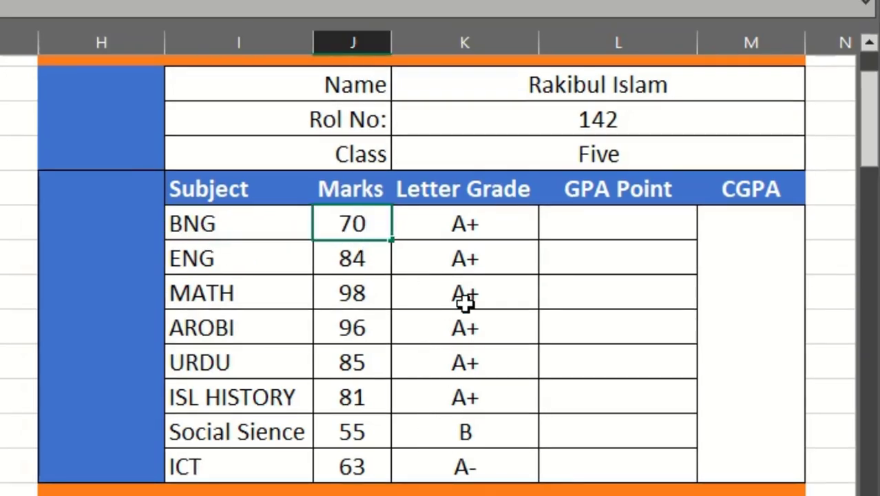
pyautogui.hotkey('ctrl', 'Return')
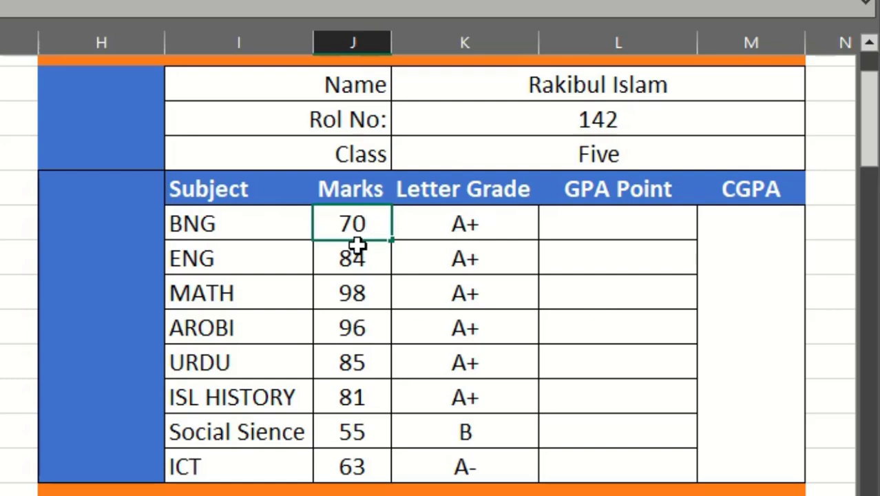
pyautogui.click(623, 360)
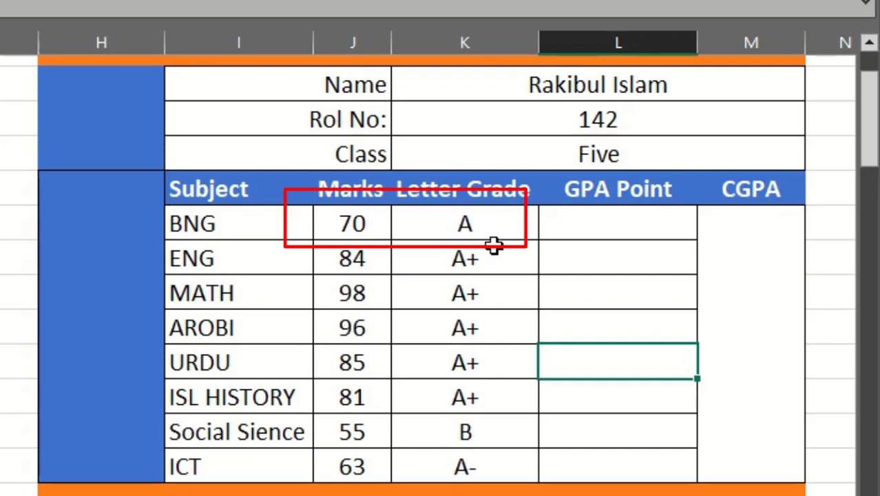
# Set the BNG mark to 50 and check its letter grade.
pyautogui.click(344, 235)
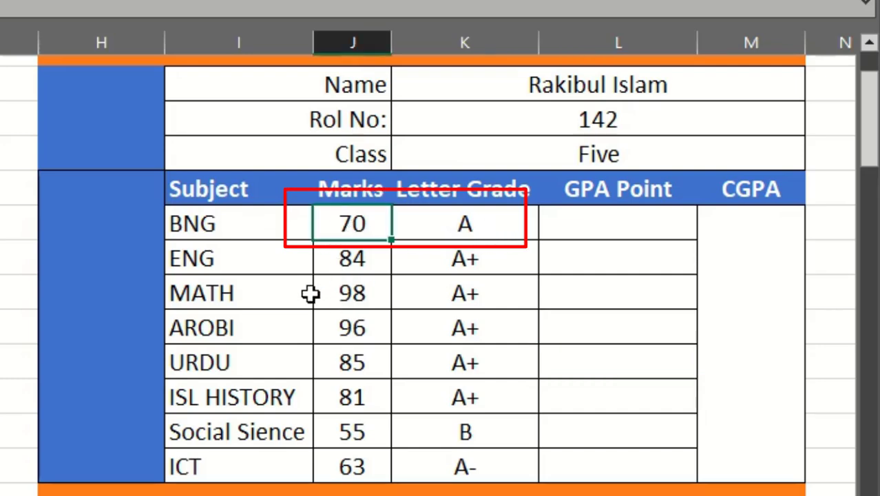
pyautogui.write('50')
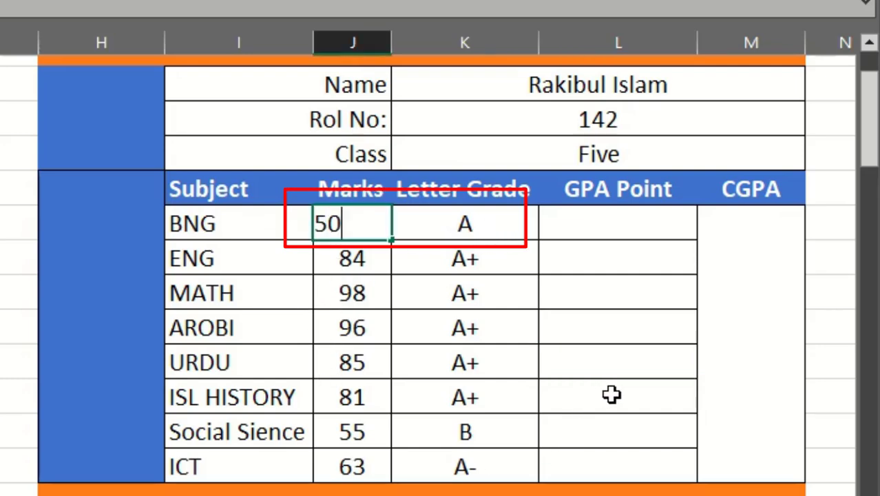
pyautogui.click(612, 395)
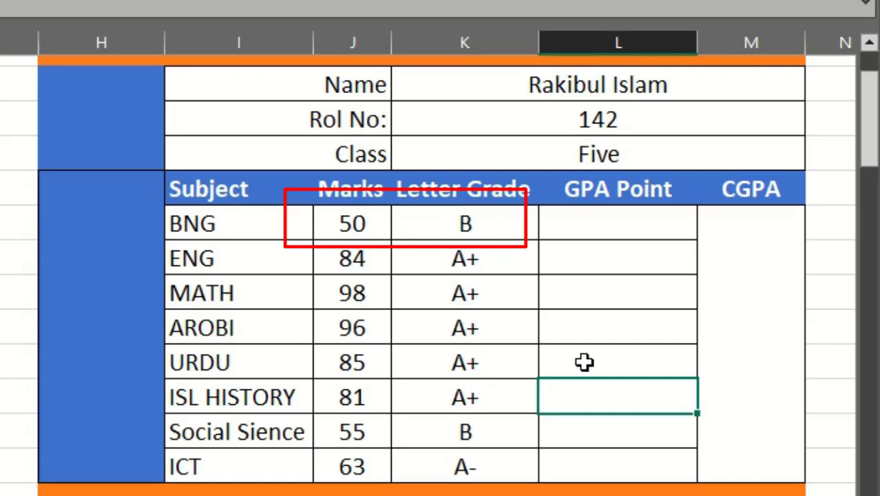
# Start an IF formula in the BNG row's GPA Point cell with the logical test J9>=80 and the value 5.
pyautogui.click(624, 229)
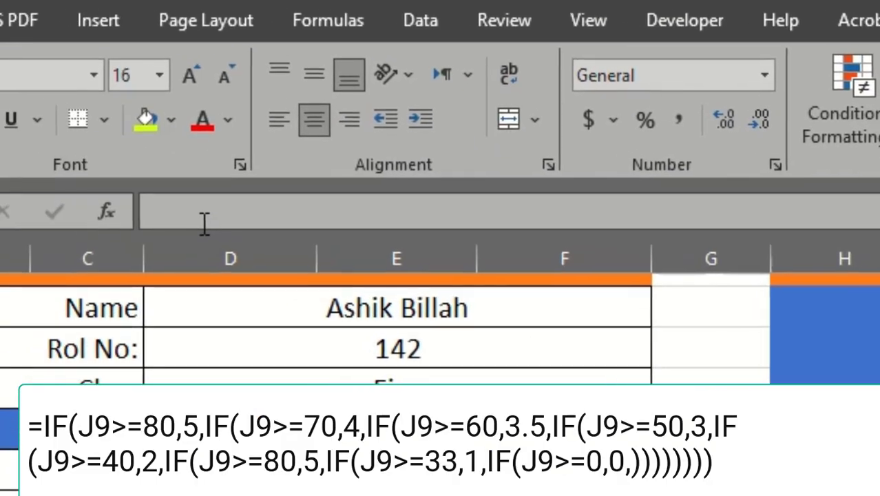
pyautogui.click(206, 224)
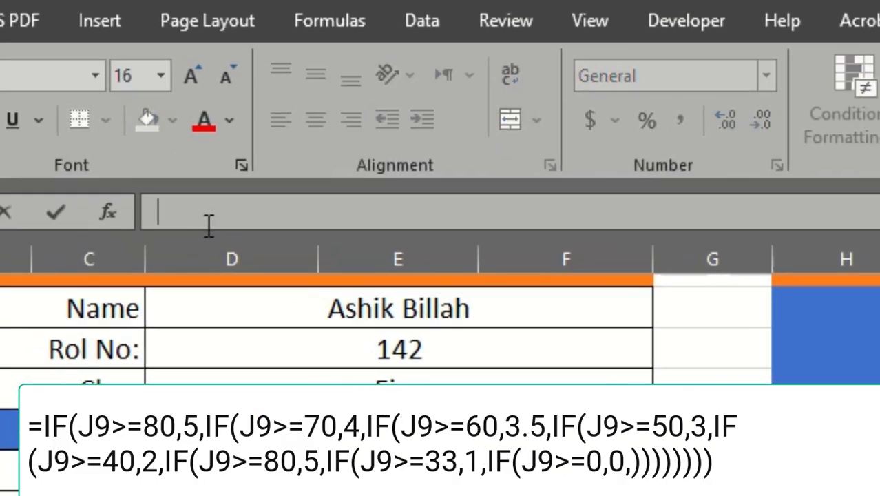
pyautogui.write('=if')
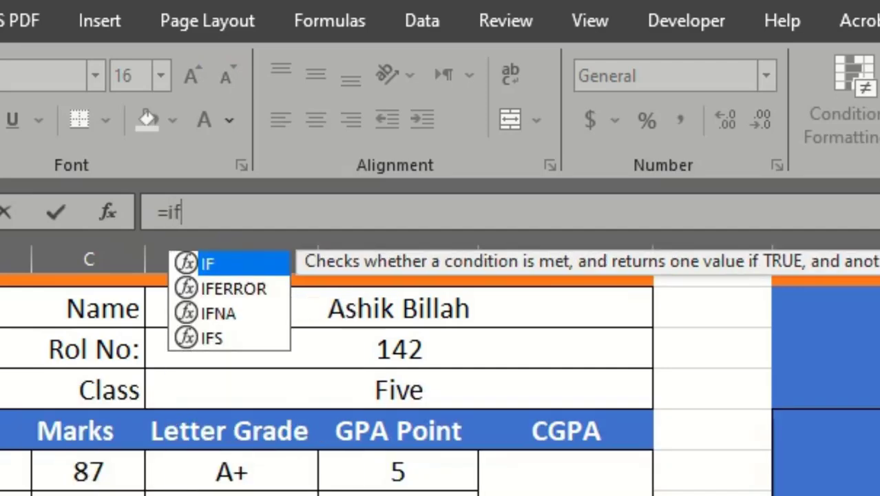
pyautogui.write('(')
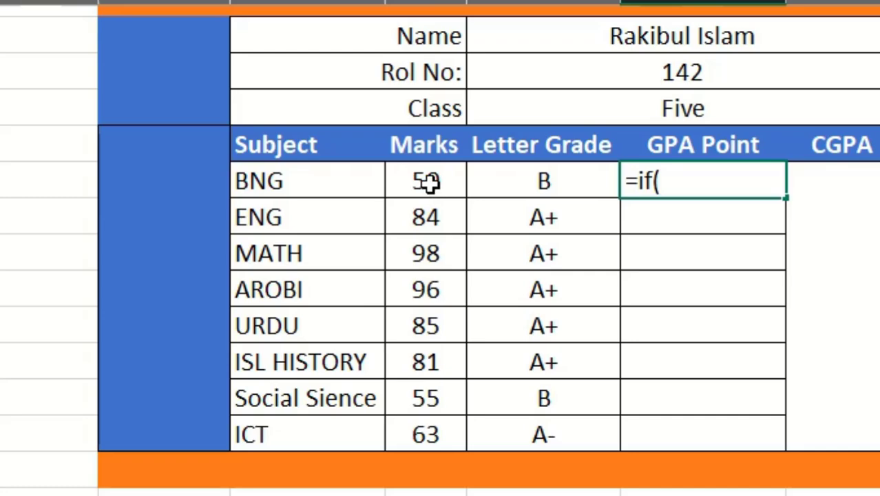
pyautogui.click(428, 181)
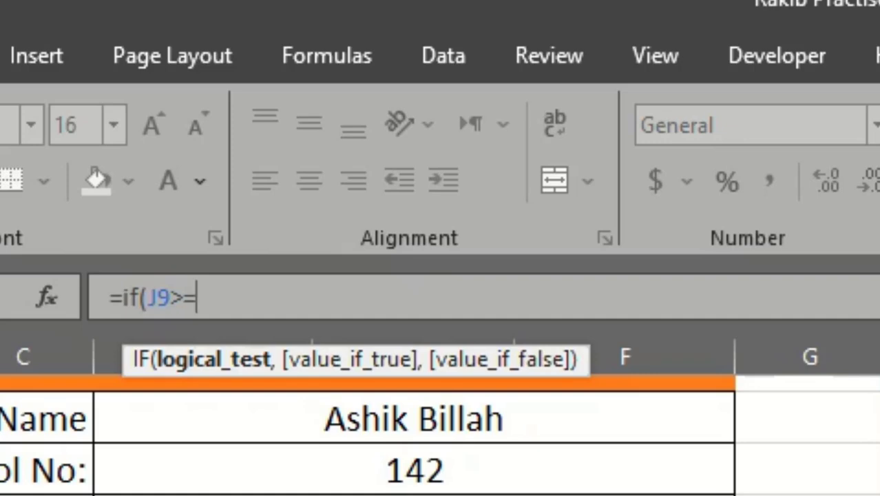
pyautogui.write('>=80')
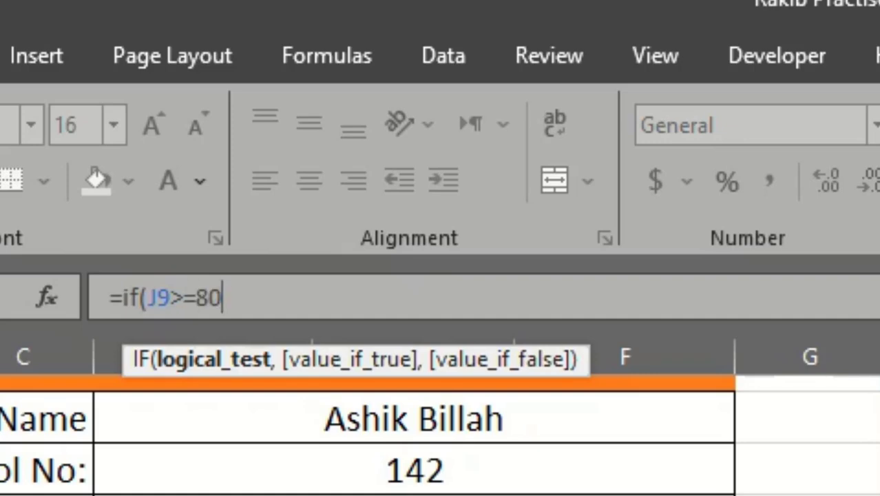
pyautogui.write(',')
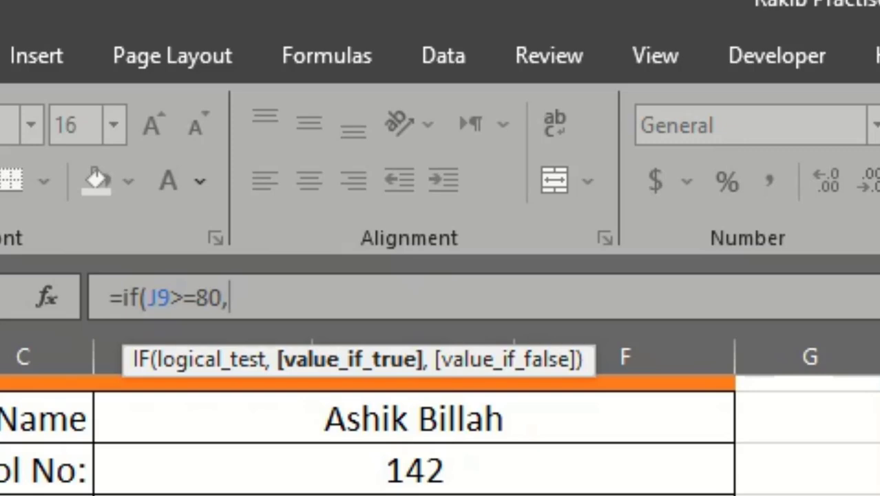
pyautogui.write(',')
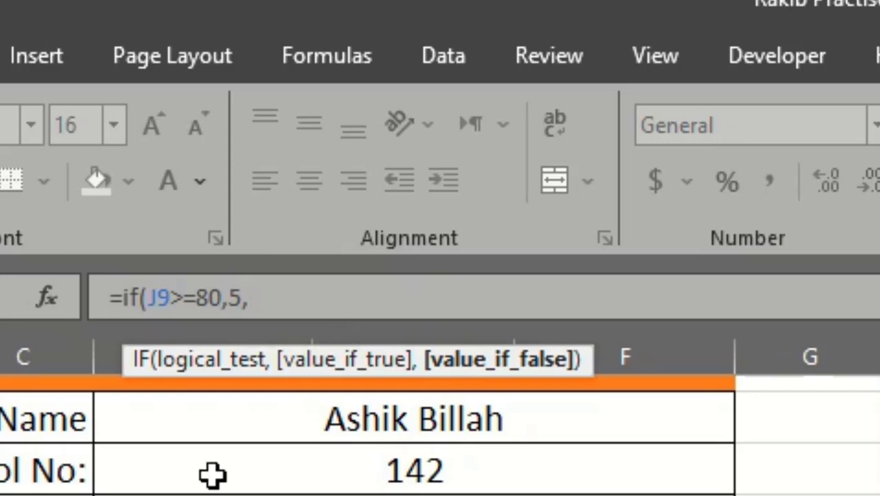
# Copy the first IF condition to the formula's end as a second nested IF with the threshold 70 and the value 4.
pyautogui.moveTo(256, 297); pyautogui.dragTo(231, 364)
pyautogui.hotkey('ctrl', 'c')
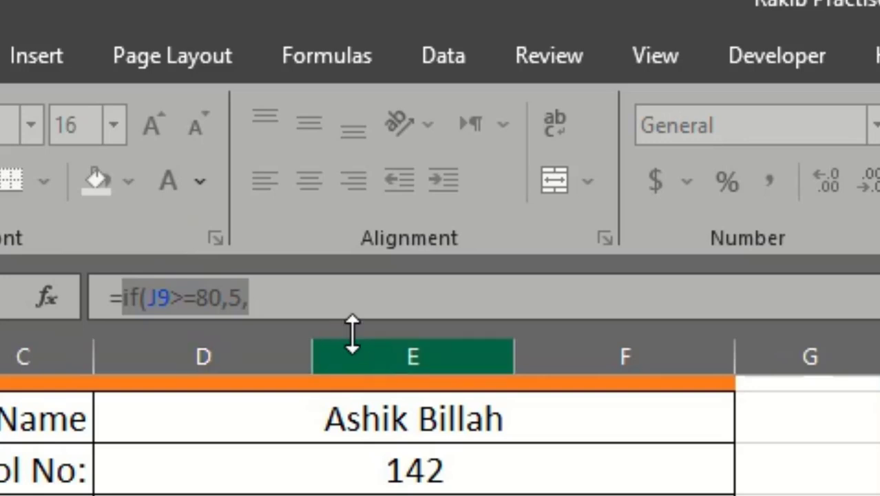
pyautogui.click(336, 304)
pyautogui.hotkey('ctrl', 'v')
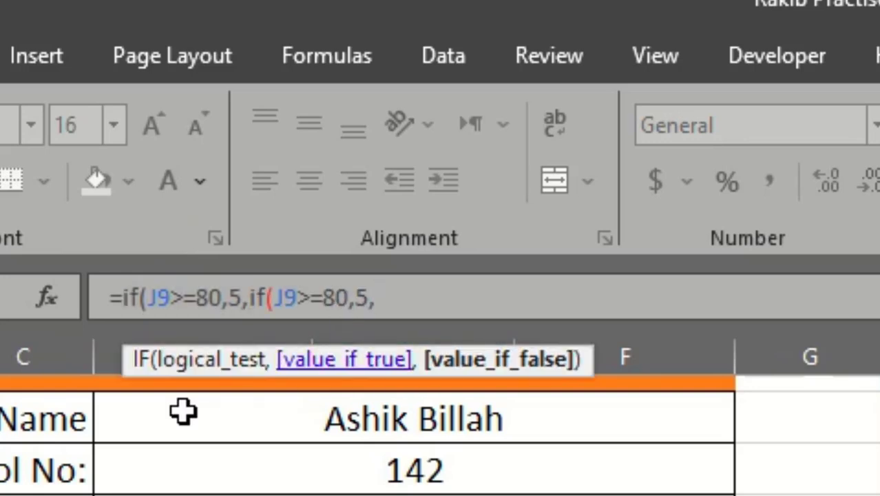
pyautogui.click(340, 293)
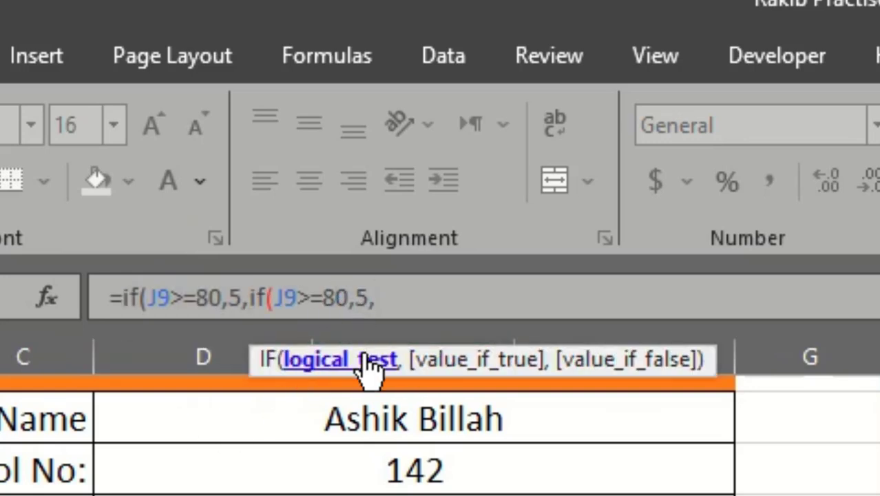
pyautogui.press('BackSpace')
pyautogui.write('7')
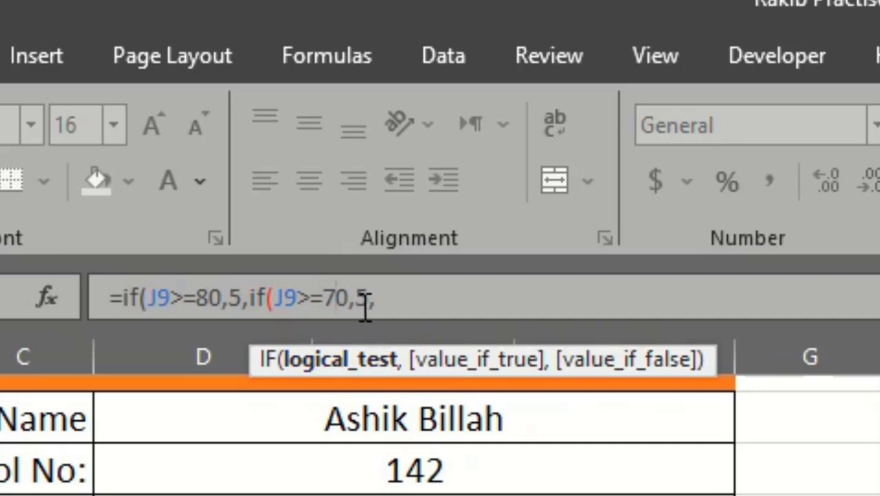
pyautogui.doubleClick(364, 297)
pyautogui.write('4')
# Append a third nested IF condition with the threshold 60 and the value 3.5.
pyautogui.click(405, 305)
pyautogui.hotkey('ctrl', 'v')
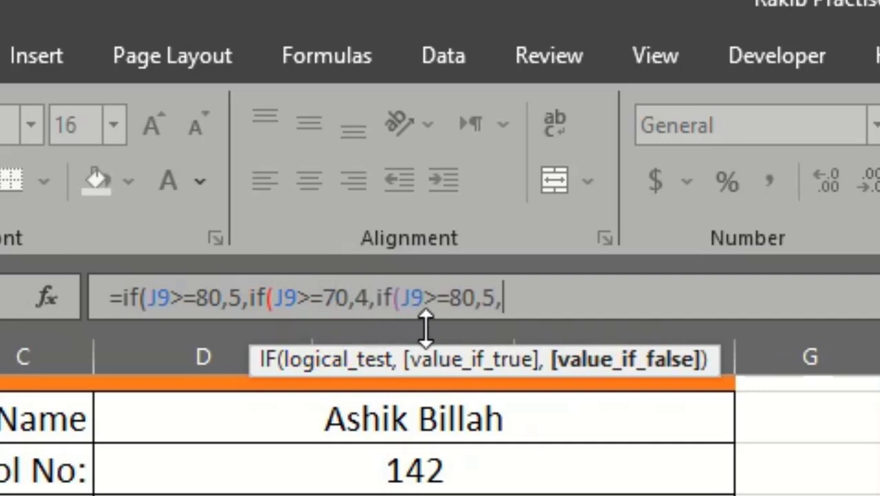
pyautogui.click(464, 297)
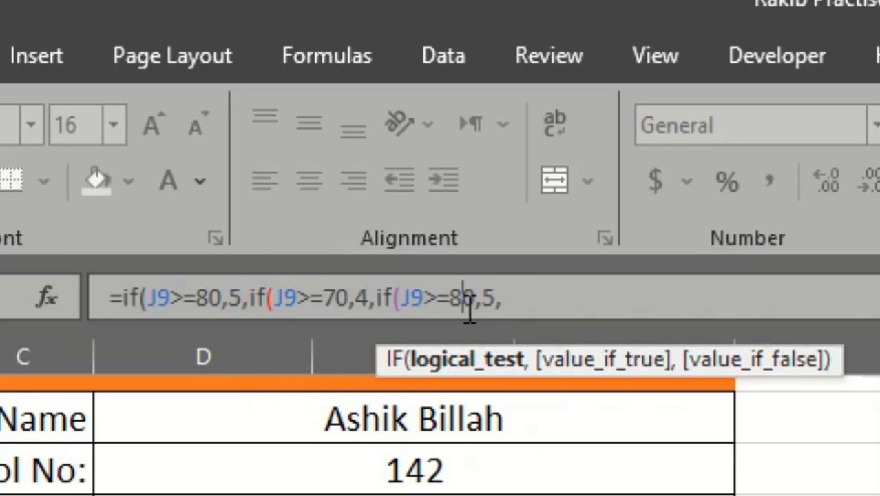
pyautogui.press('BackSpace')
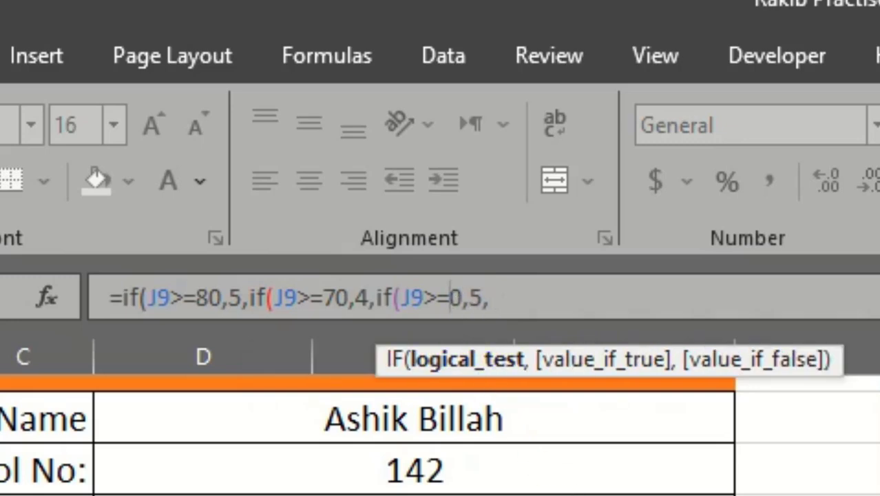
pyautogui.write('6')
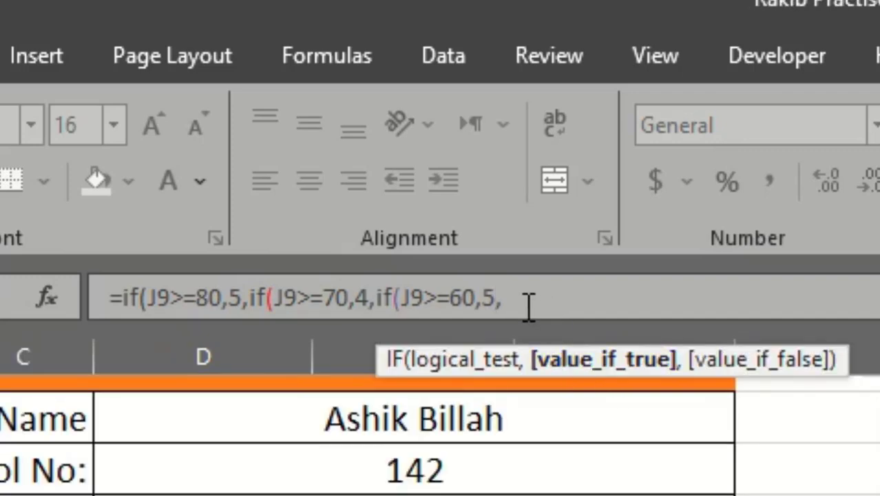
pyautogui.press('BackSpace')
pyautogui.press('BackSpace')
pyautogui.write('3.5,')
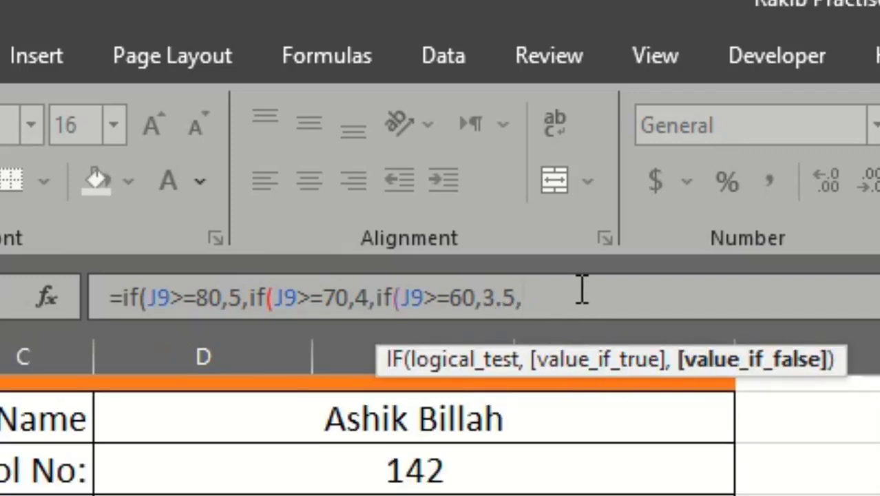
# Append a fourth nested IF condition with the threshold 50 and the value 3.
pyautogui.hotkey('ctrl', 'v')
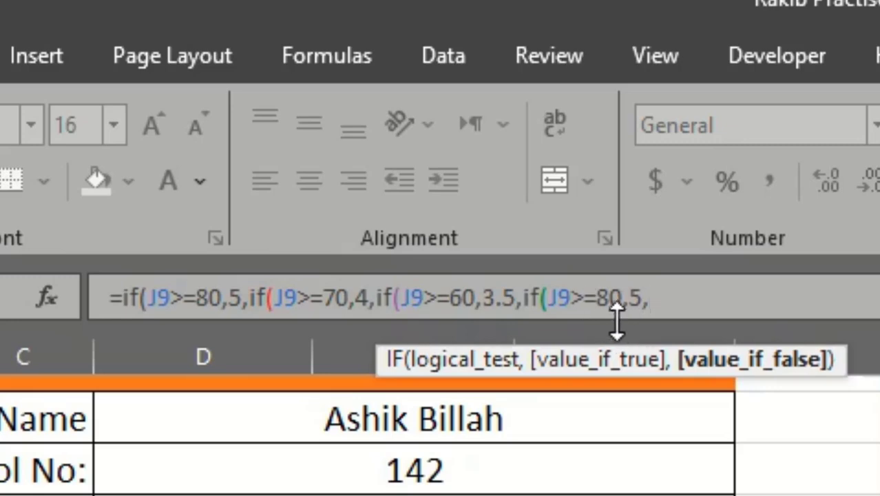
pyautogui.click(613, 297)
pyautogui.press('BackSpace')
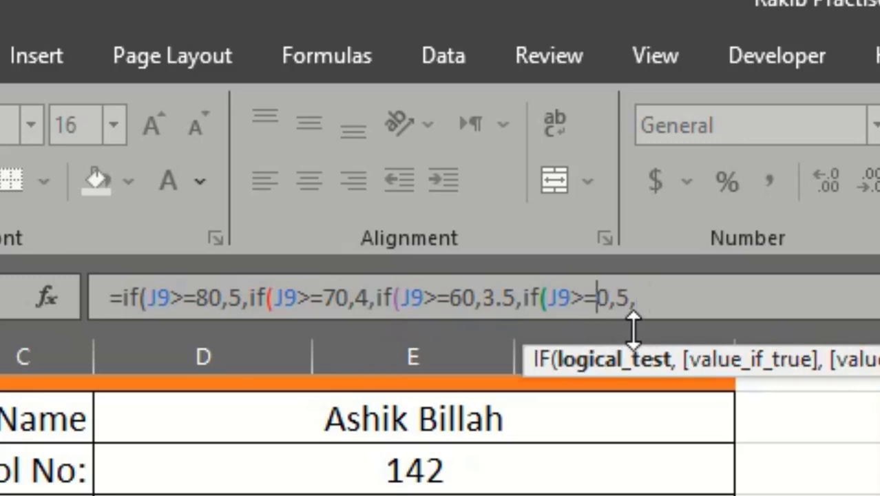
pyautogui.write('5')
pyautogui.click(645, 296)
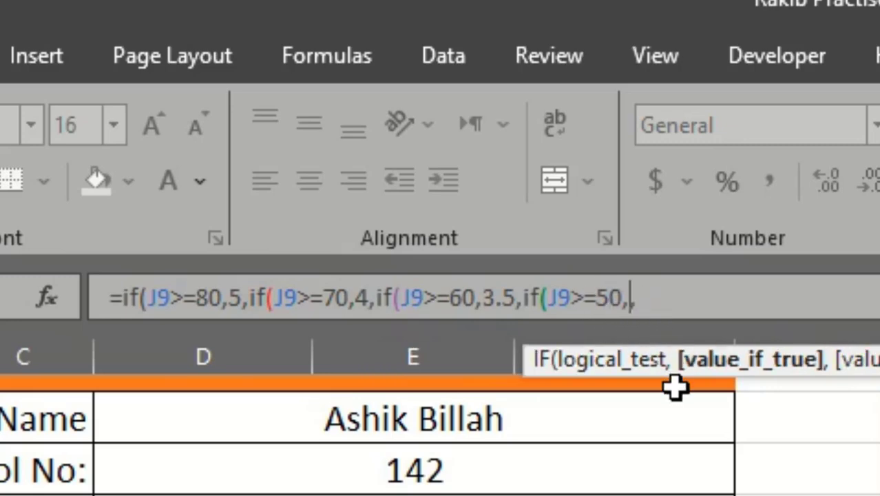
pyautogui.write('3')
# Append a fifth nested IF condition with the threshold 40 and the value 2.
pyautogui.click(702, 301)
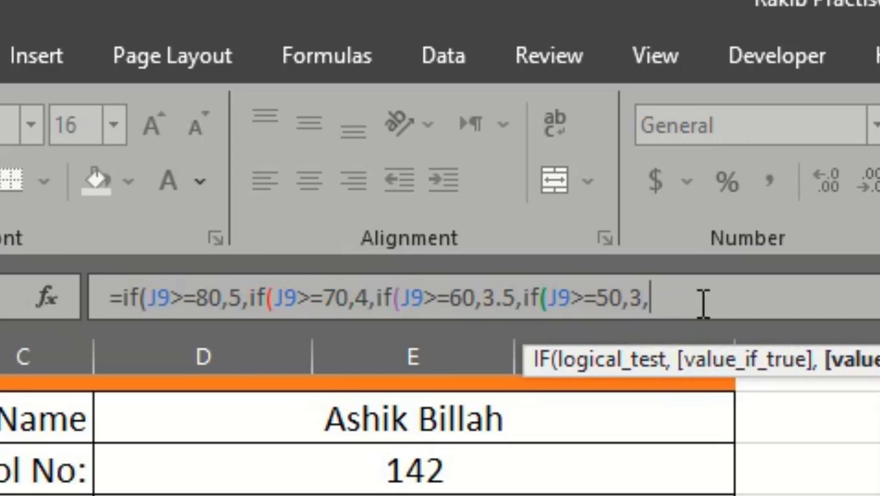
pyautogui.write('if(J9>=80,5,')
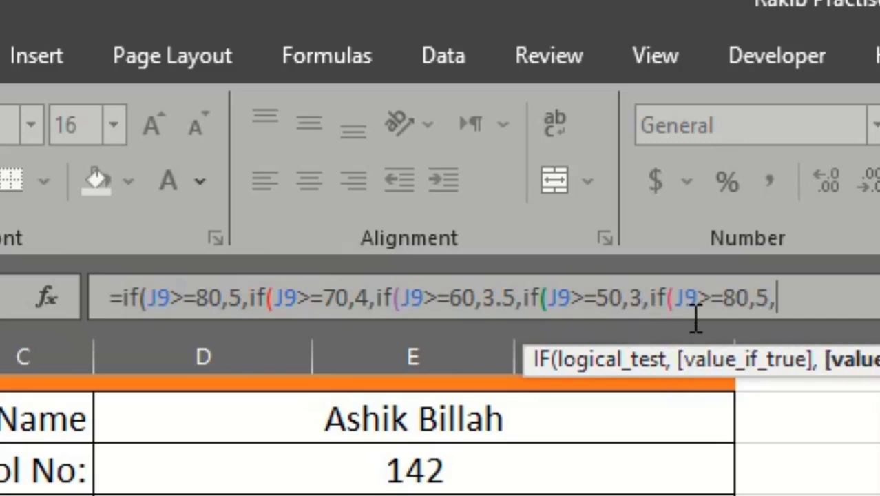
pyautogui.click(737, 300)
pyautogui.press('BackSpace')
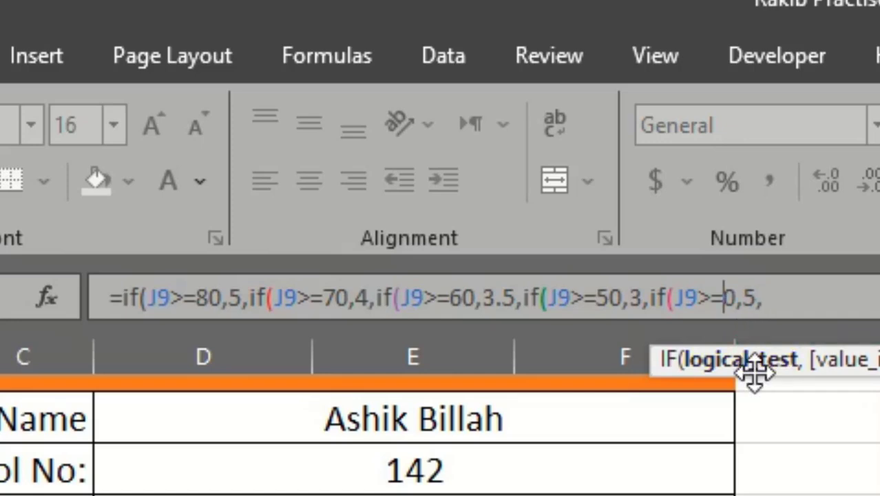
pyautogui.write('4')
pyautogui.click(775, 303)
pyautogui.press('BackSpace')
pyautogui.press('BackSpace')
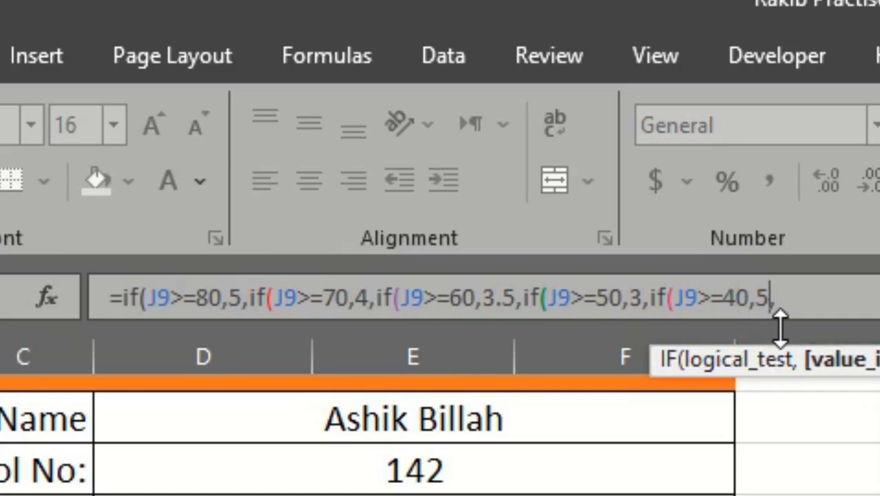
pyautogui.write('2,')
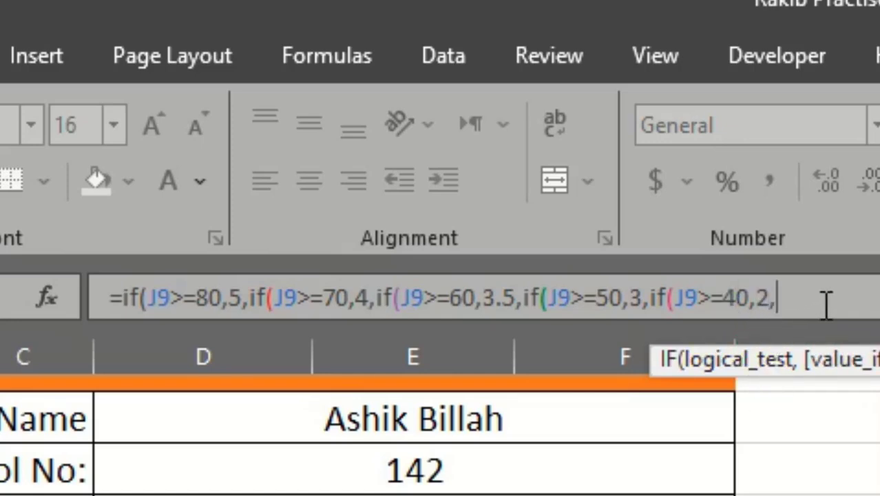
# Append two more copies of the nested IF condition and set the last one's threshold to 33 and value to 1.
pyautogui.hotkey('ctrl', 'v')
pyautogui.hotkey('ctrl', 'v')
pyautogui.moveTo(834, 269); pyautogui.dragTo(822, 269)
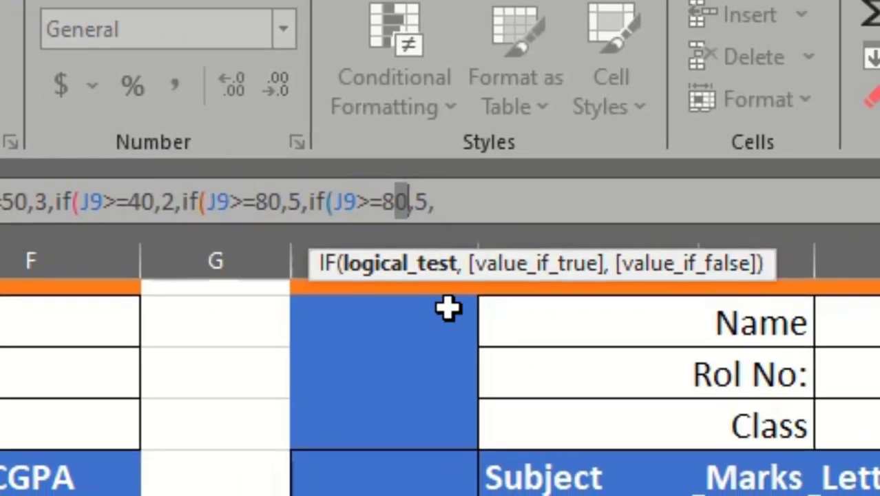
pyautogui.write('33')
pyautogui.click(407, 201)
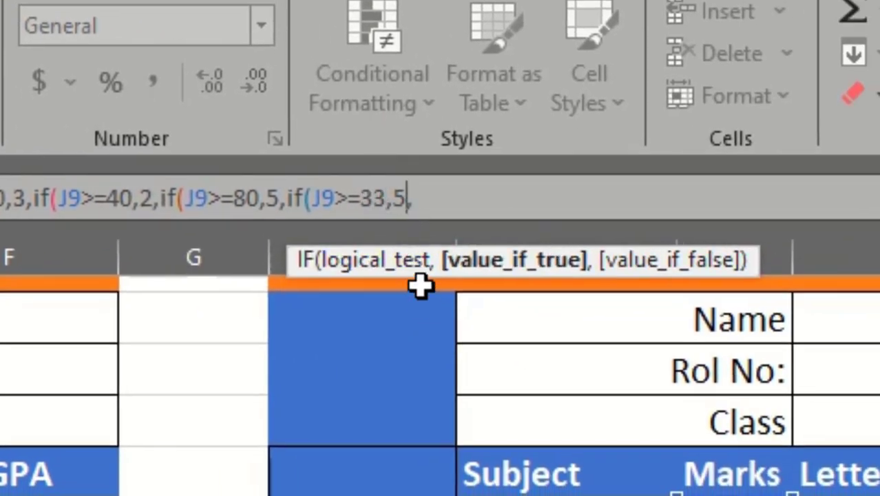
pyautogui.press('BackSpace')
pyautogui.write('1,')
# Append a final nested IF condition with the threshold 0 and the value 0, then close all parentheses and enter the formula.
pyautogui.click(436, 197)
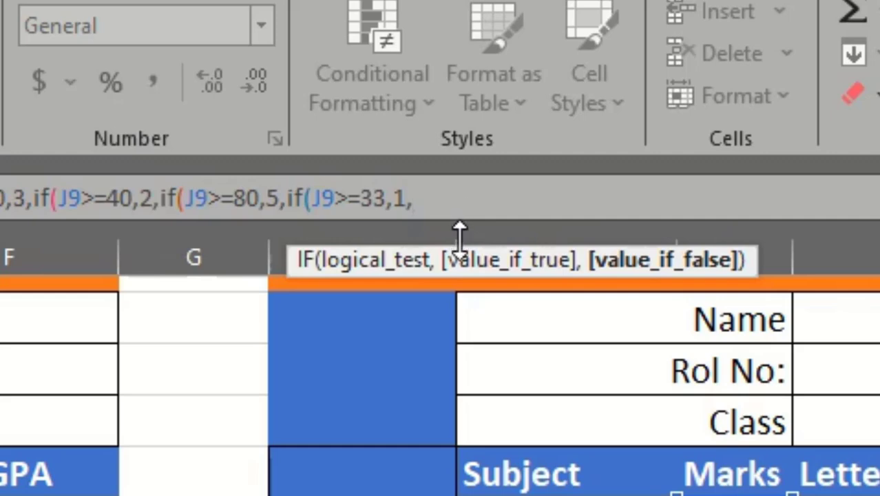
pyautogui.write('if(J9>=80,5,')
pyautogui.click(508, 199)
pyautogui.press('BackSpace')
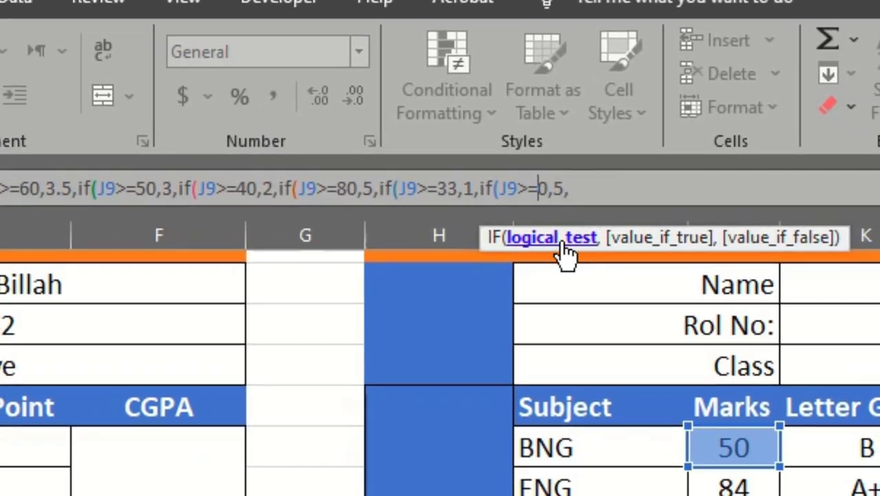
pyautogui.click(565, 190)
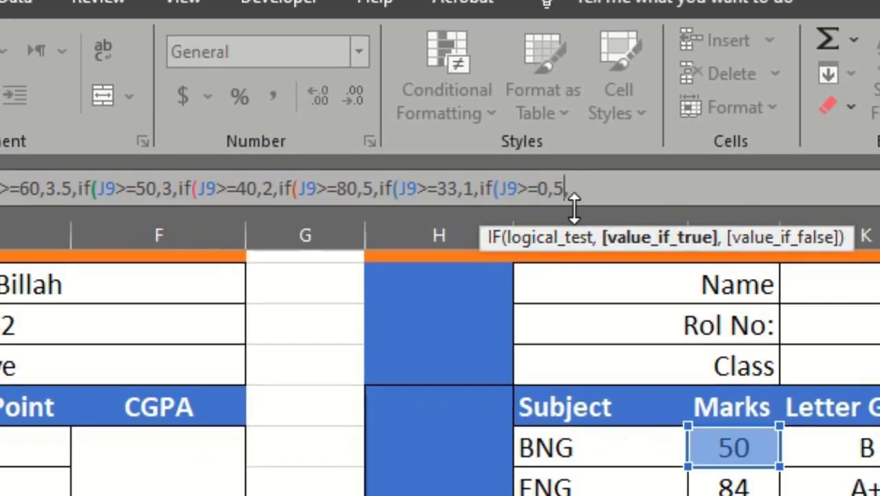
pyautogui.write('0,')
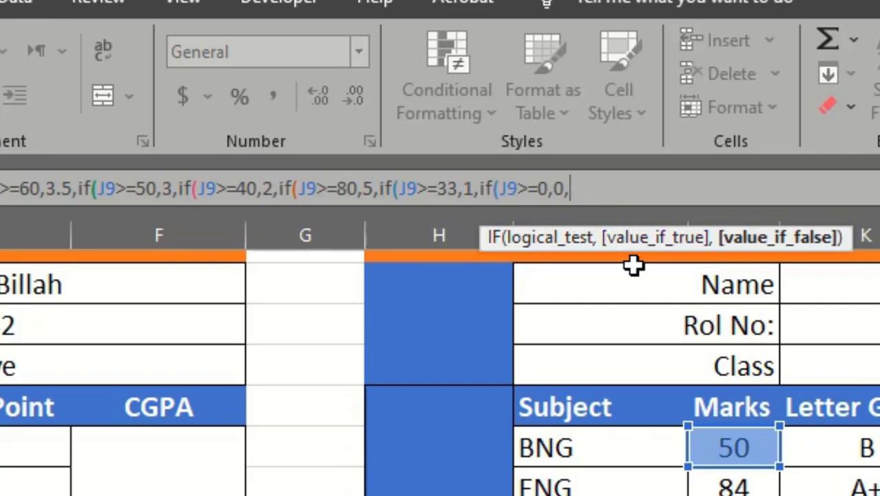
pyautogui.write(')))))))')
pyautogui.press('Return')
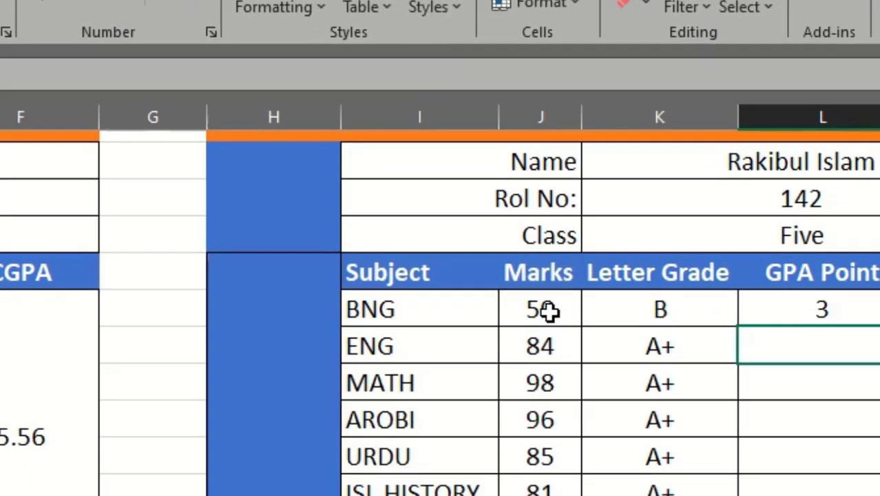
# Fill the BNG row's GPA point formula down through the ICT row.
pyautogui.click(746, 448)
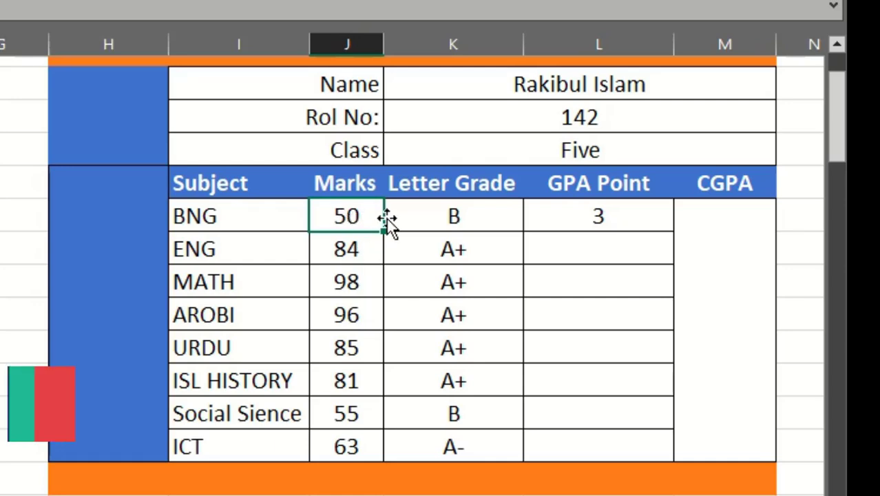
pyautogui.click(610, 221)
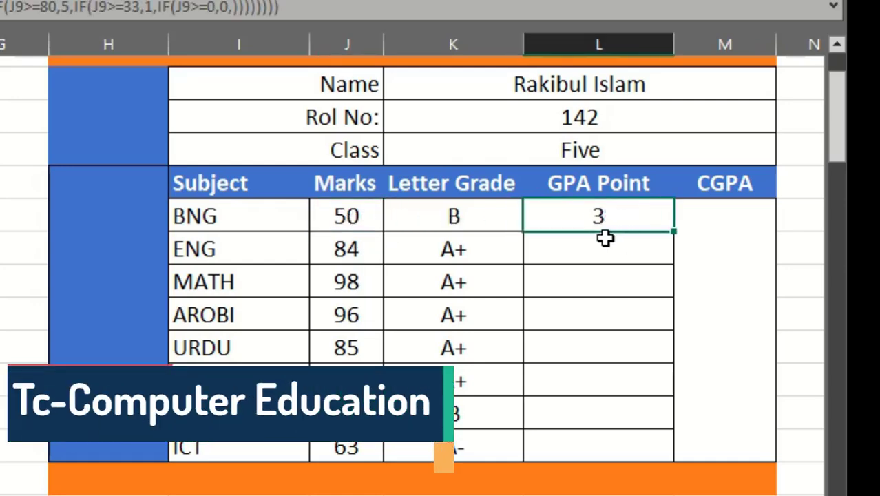
pyautogui.doubleClick(674, 232)
# Set the AROBI marks to 70 and check that subject's letter grade and GPA point.
pyautogui.click(347, 314)
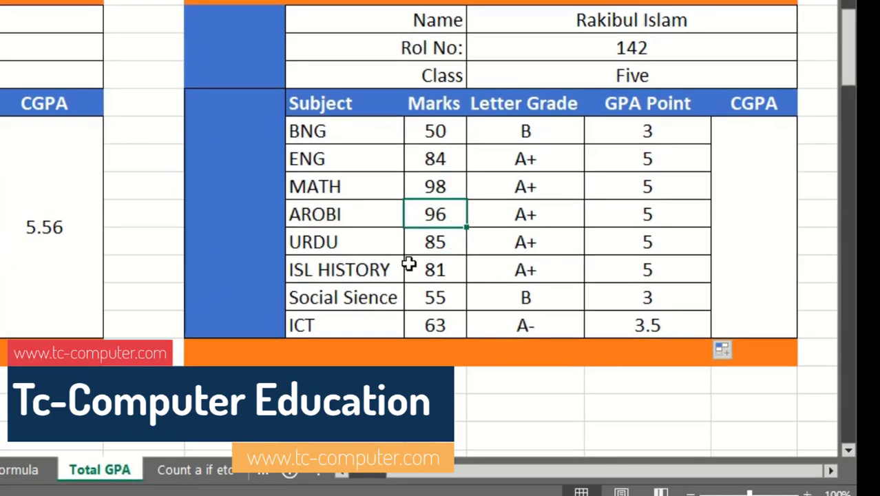
pyautogui.write('70')
pyautogui.click(744, 266)
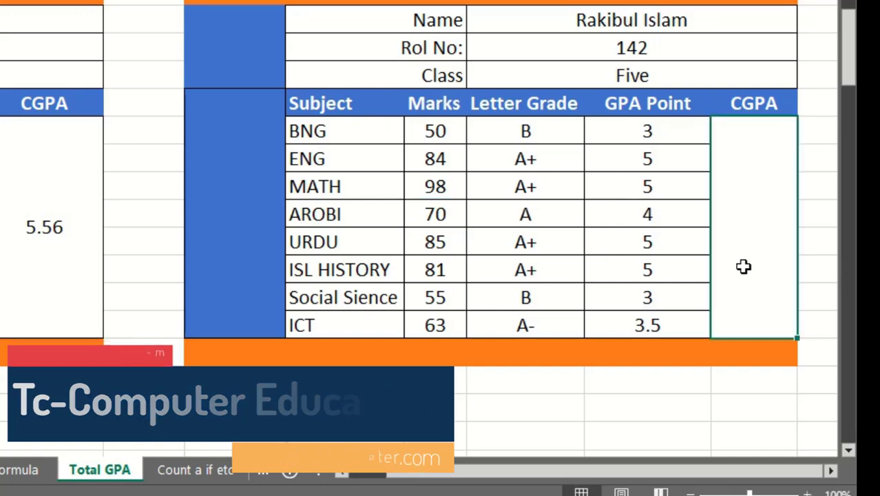
pyautogui.click(648, 219)
pyautogui.click(527, 221)
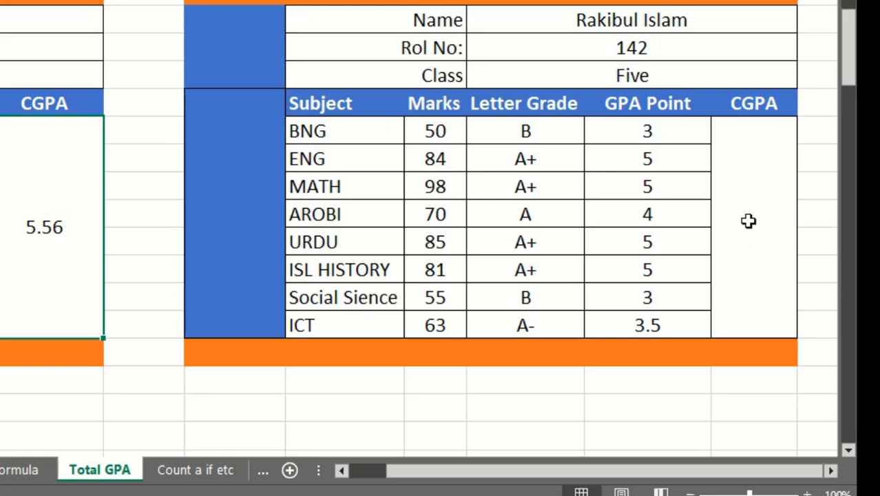
# Start a SUM formula in the second mark sheet's CGPA cell that adds the GPA points in L9, L10, L11 and L12.
pyautogui.click(748, 221)
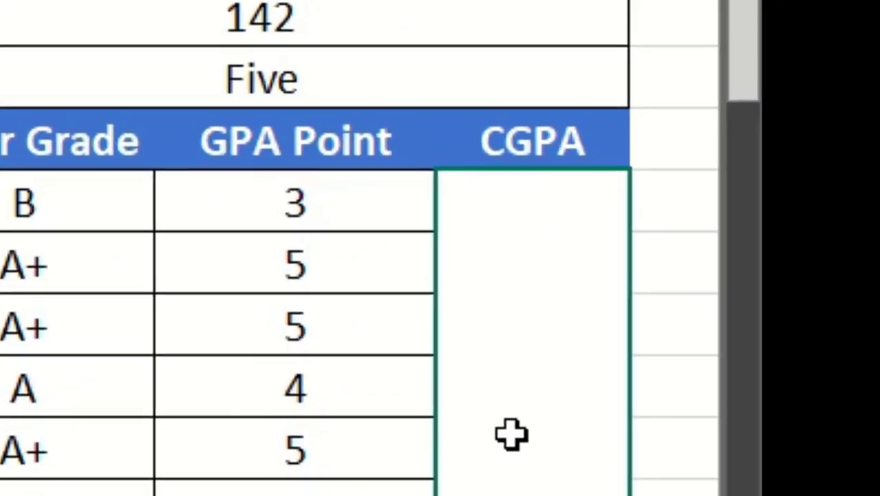
pyautogui.write('=')
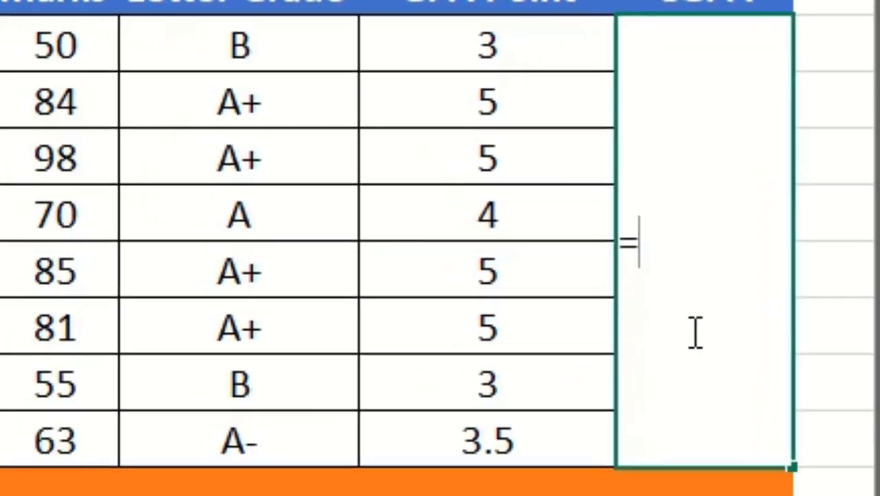
pyautogui.write('sum(')
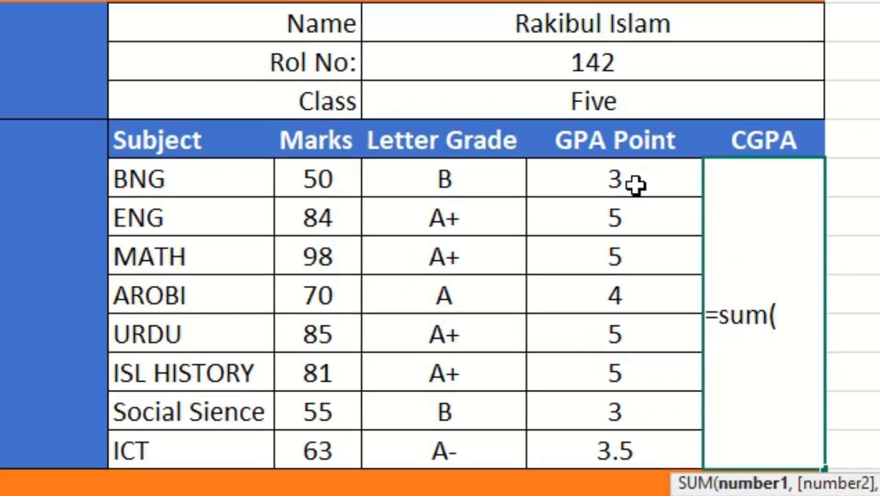
pyautogui.click(527, 44)
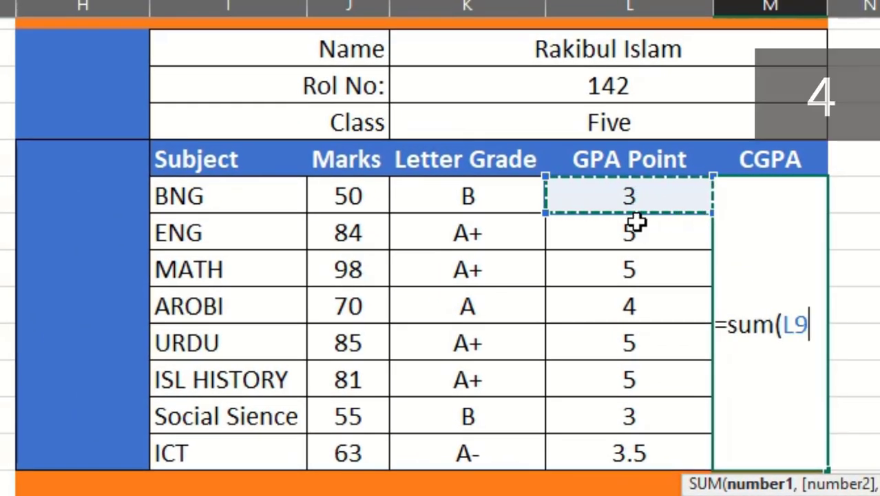
pyautogui.write('+L10')
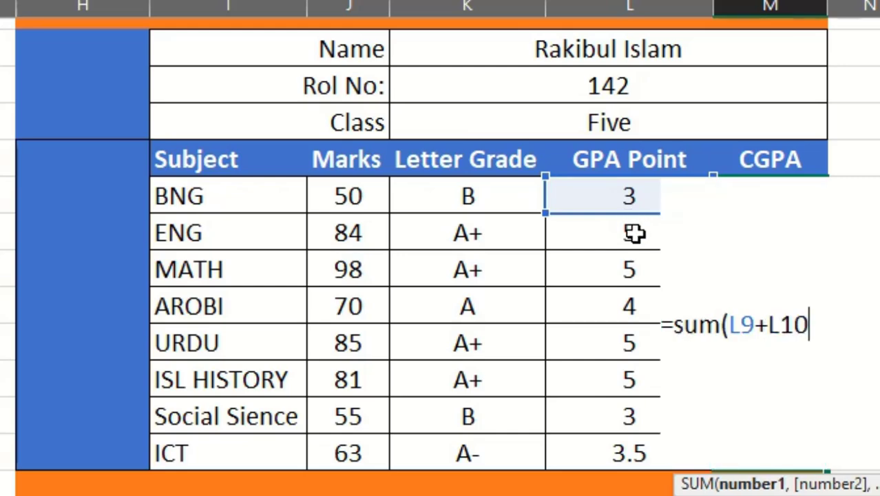
pyautogui.write('+')
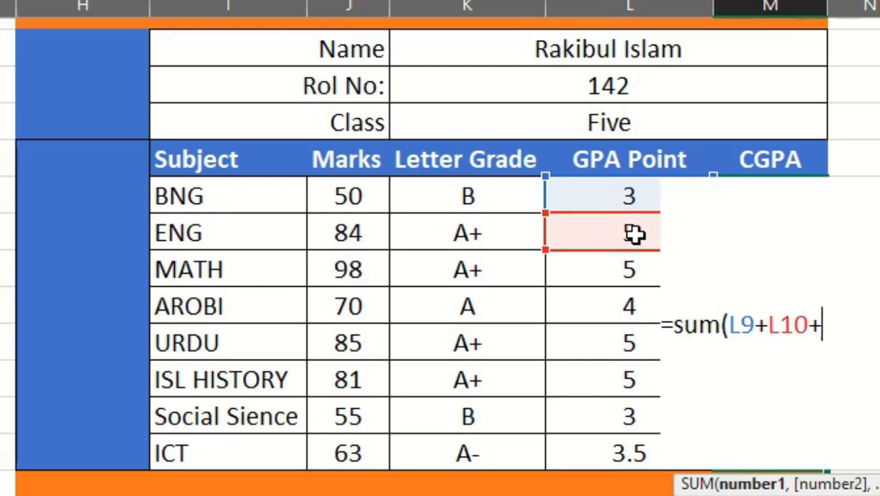
pyautogui.click(629, 270)
pyautogui.write('+')
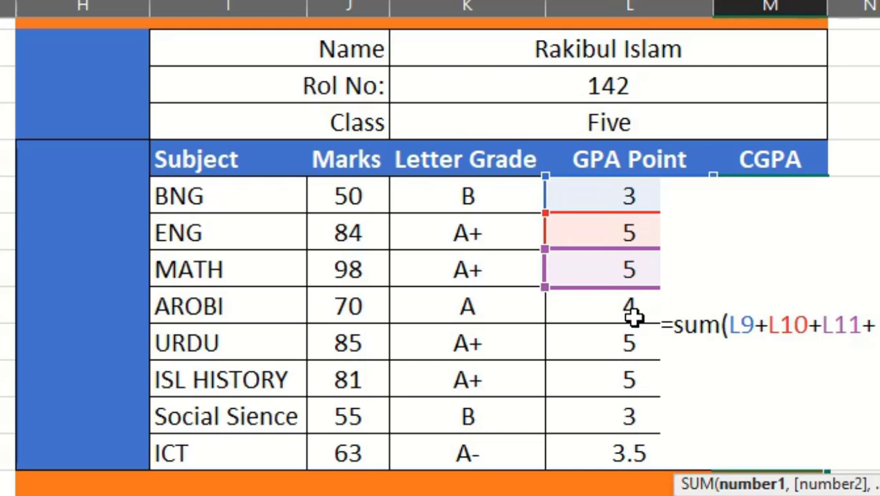
pyautogui.click(634, 316)
pyautogui.write('+')
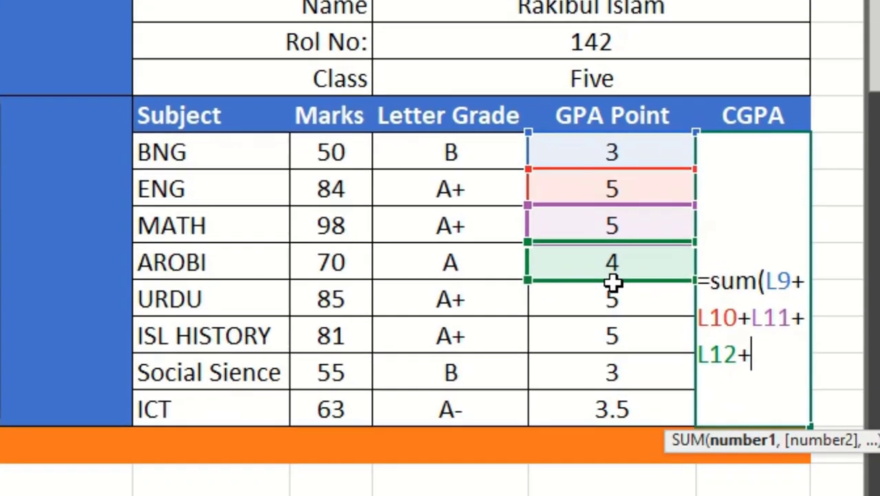
# Extend the CGPA sum with the GPA points in L13, L14, L15 and L16.
pyautogui.click(612, 301)
pyautogui.write('+')
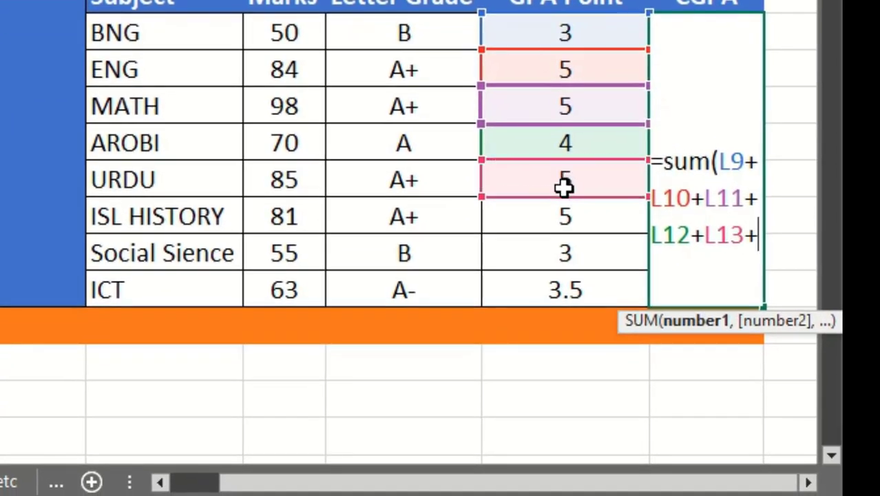
pyautogui.click(568, 215)
pyautogui.write('+')
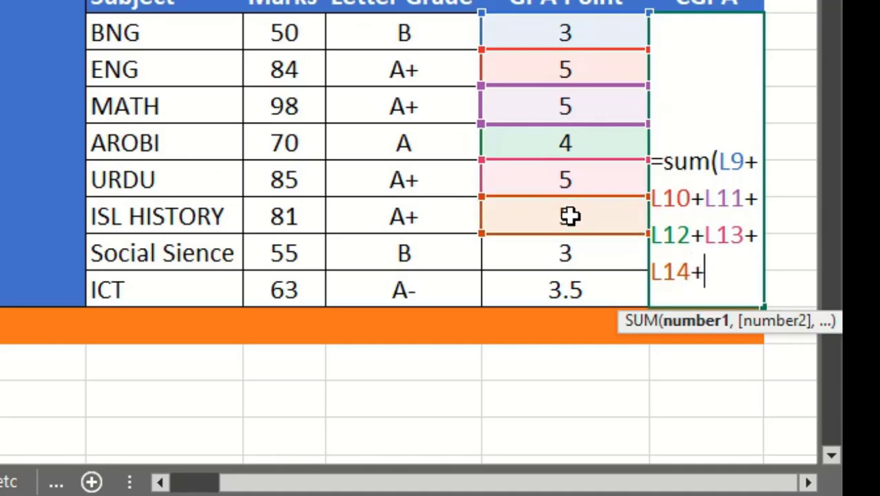
pyautogui.click(564, 253)
pyautogui.write('+')
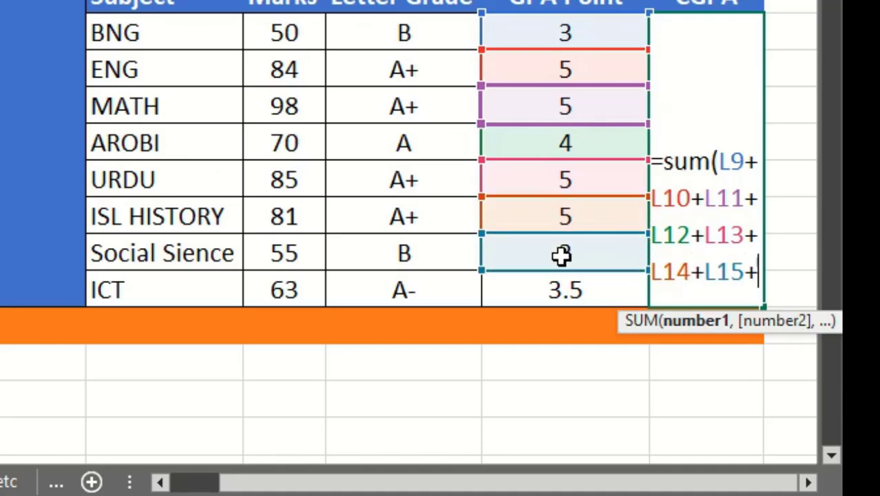
pyautogui.click(565, 288)
pyautogui.write('+')
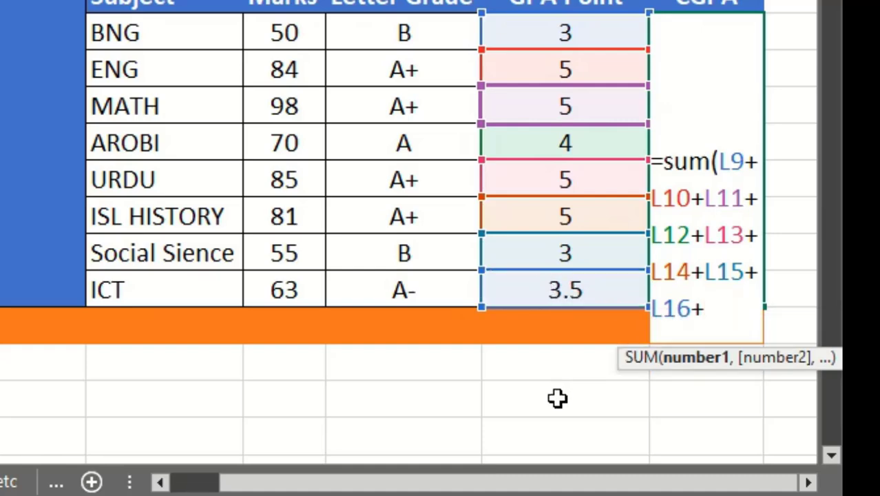
pyautogui.write(')/8)')
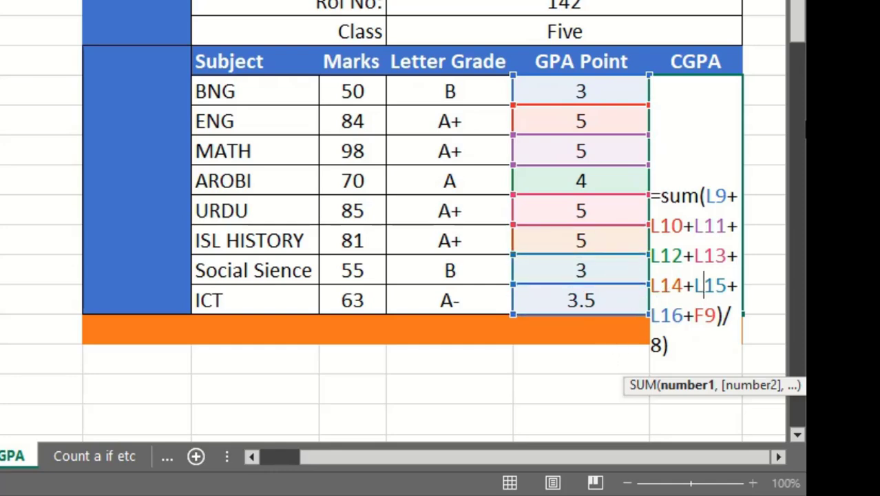
# Close the CGPA sum, divide it by 8 and enter the formula.
pyautogui.moveTo(660, 196); pyautogui.dragTo(681, 272)
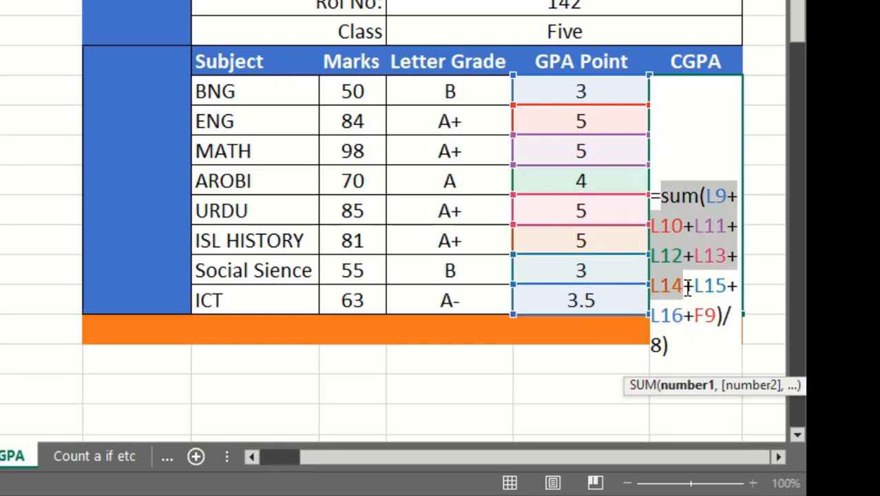
pyautogui.press('Return')
pyautogui.click(681, 238)
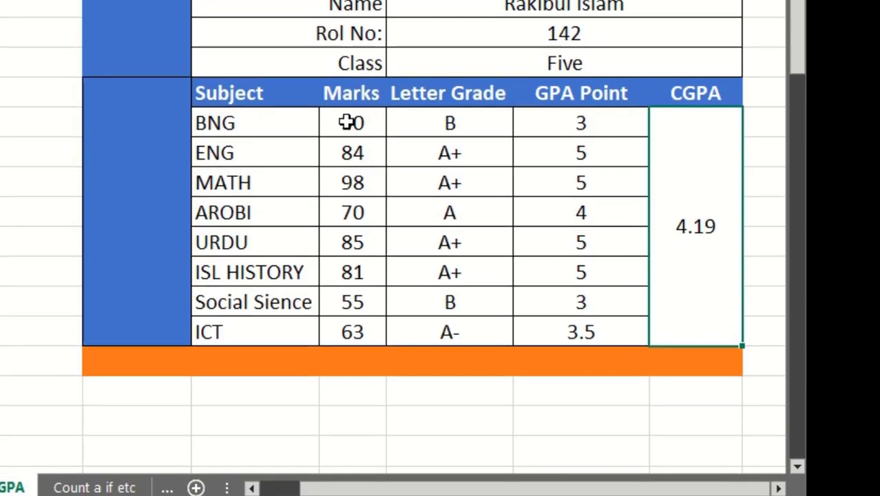
# Set the BNG marks in the second mark sheet to 80.
pyautogui.click(348, 92)
pyautogui.write('80')
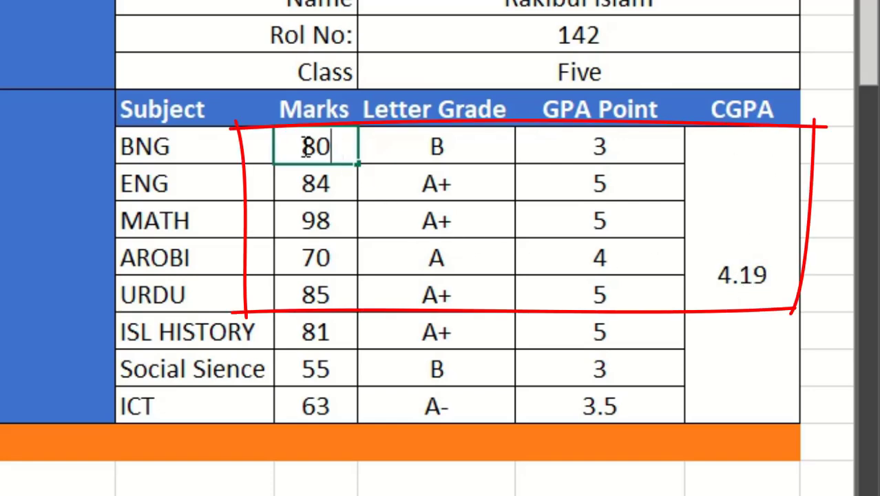
pyautogui.click(261, 467)
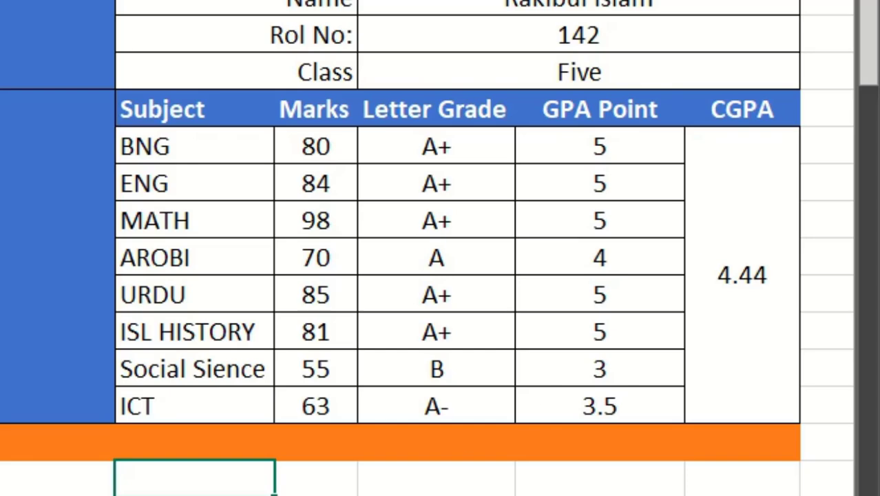
# Look over the finished mark sheet and compare the grade scale and GPA columns on the Class 1 sheet of 1st Exam Result 24.xlsx.
pyautogui.scroll(1, 14, 480)
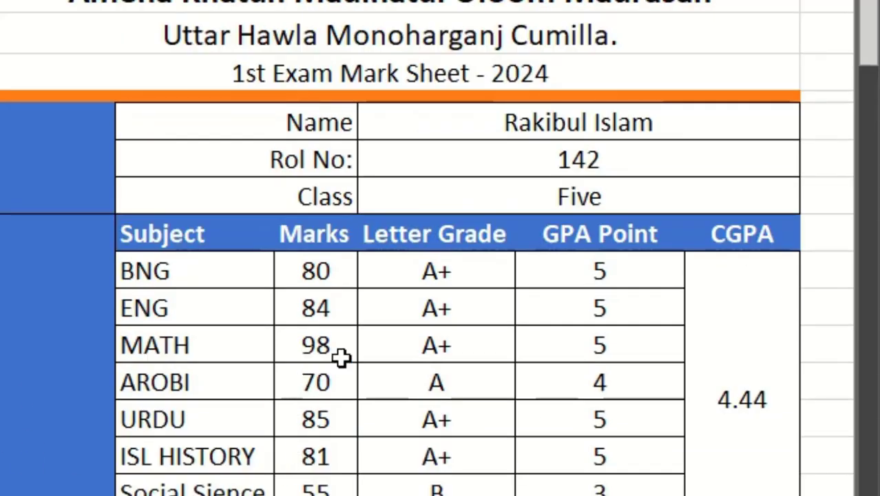
pyautogui.scroll(-1, 447, 324)
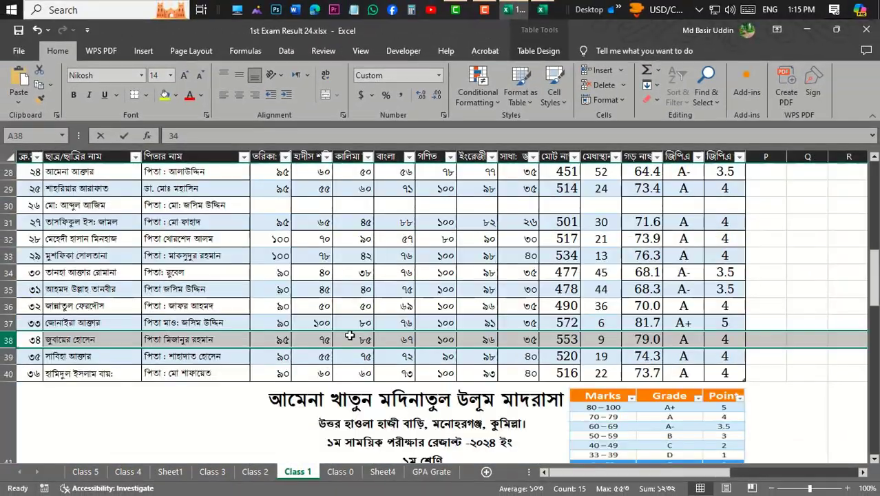
pyautogui.scroll(5, 380, 324)
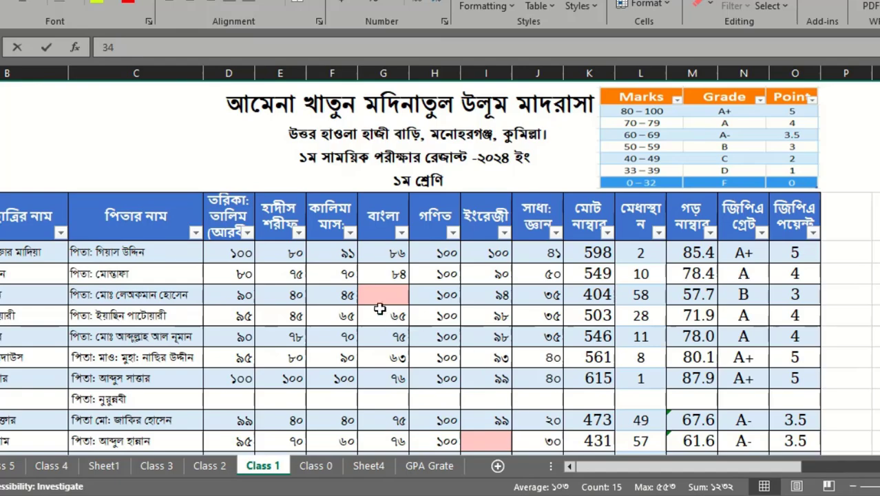
pyautogui.scroll(-4, 381, 290)
pyautogui.scroll(4, 381, 296)
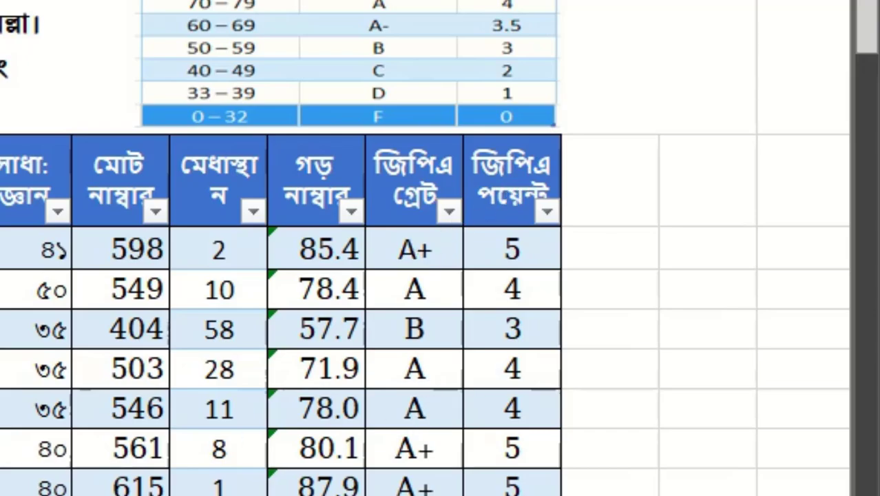
pyautogui.scroll(-7, 425, 248)
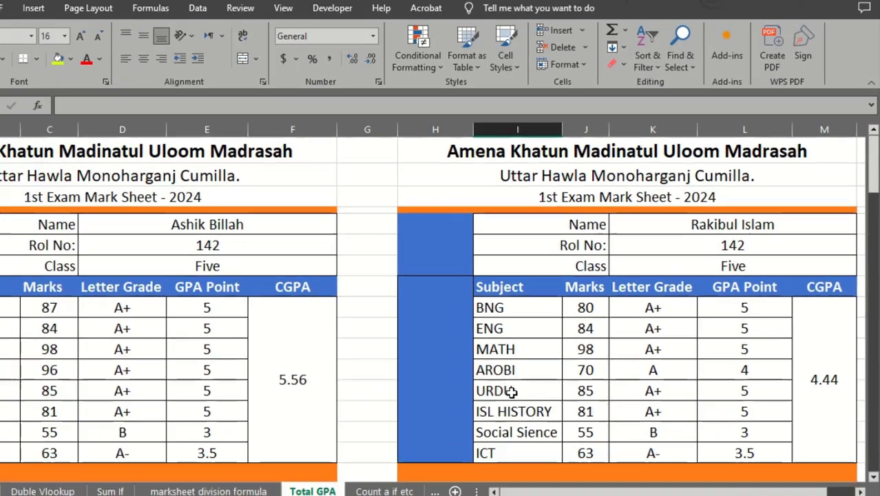